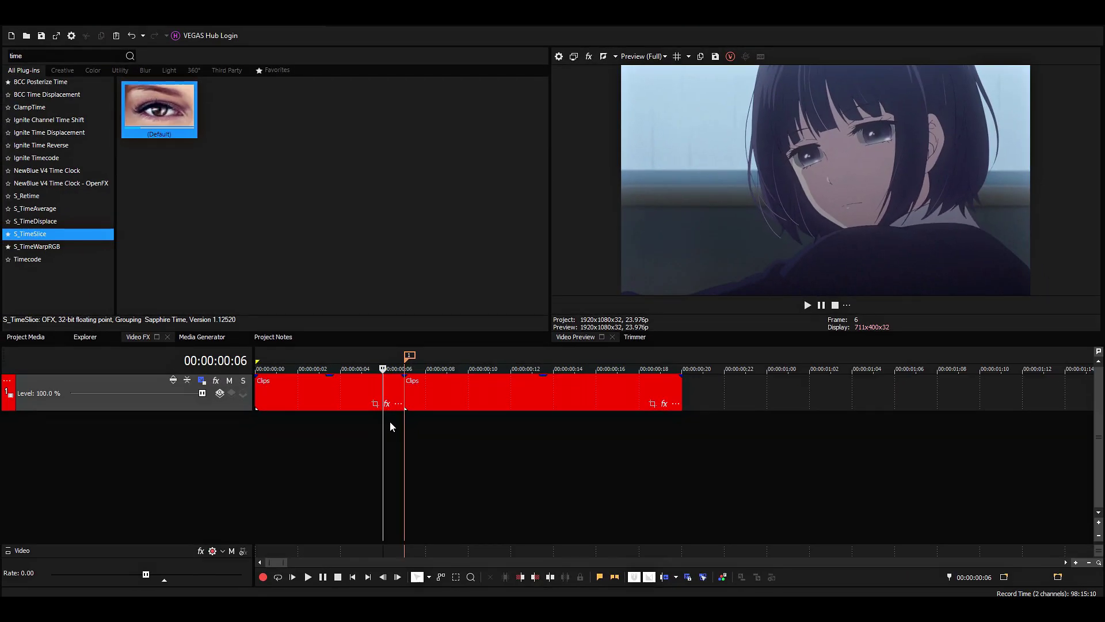
# - Step through the frames on both sides of the cut between the two clips
pyautogui.click(381, 399)
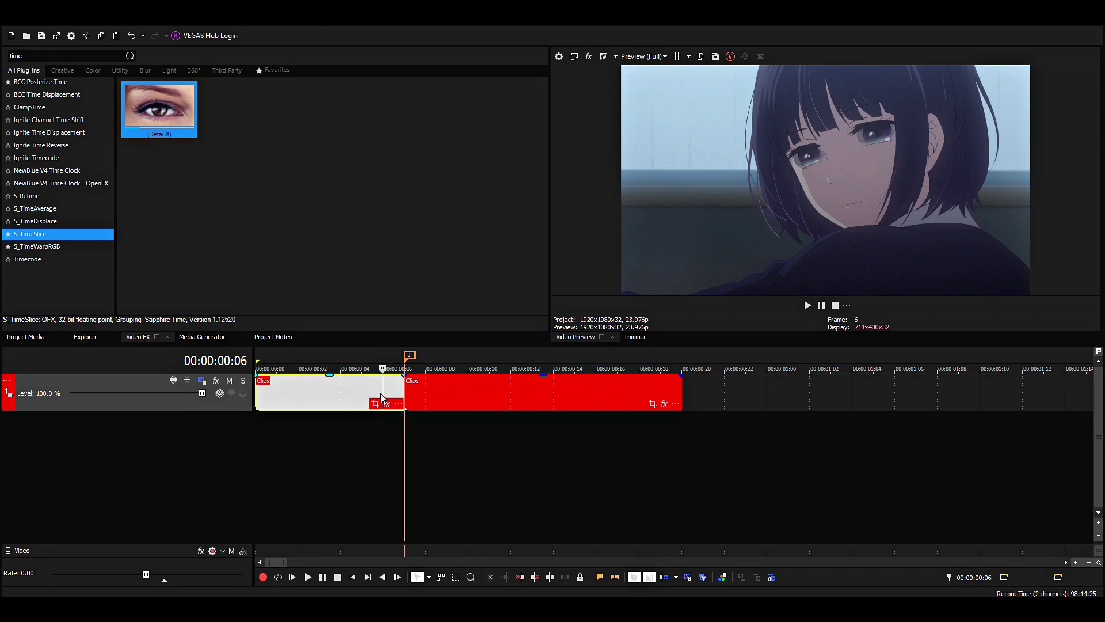
pyautogui.press('Left')
pyautogui.press('Right')
pyautogui.press('Right')
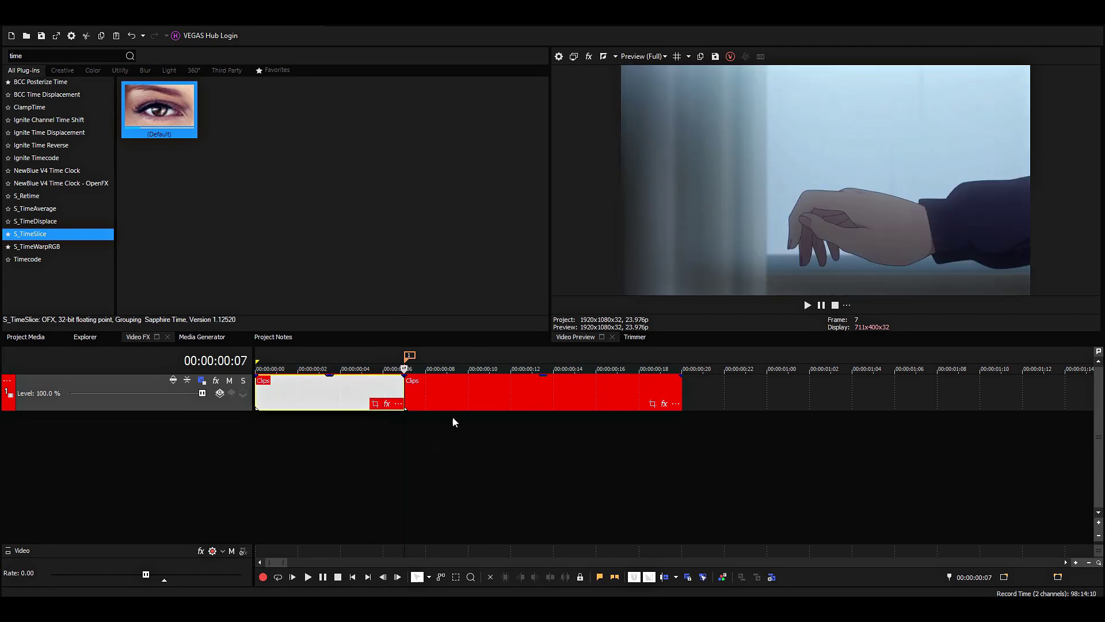
pyautogui.scroll(3, 460, 416)
pyautogui.press('Right')
pyautogui.click(703, 421)
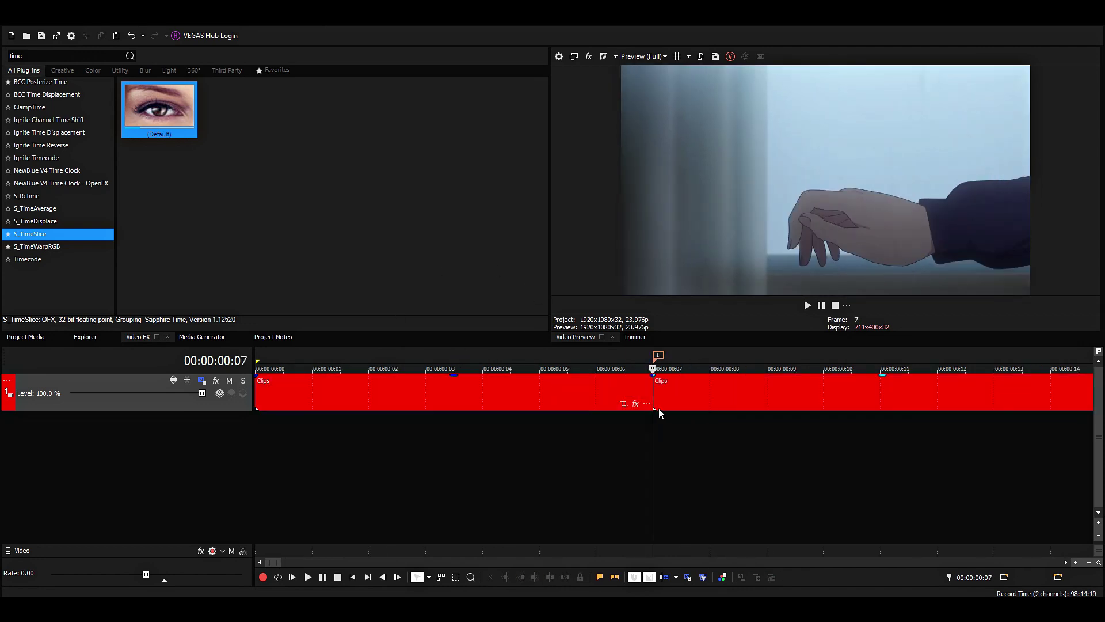
# - Apply the default S_TimeSlice effect to the first clip
pyautogui.press('Left')
pyautogui.press('Left')
pyautogui.click(617, 383)
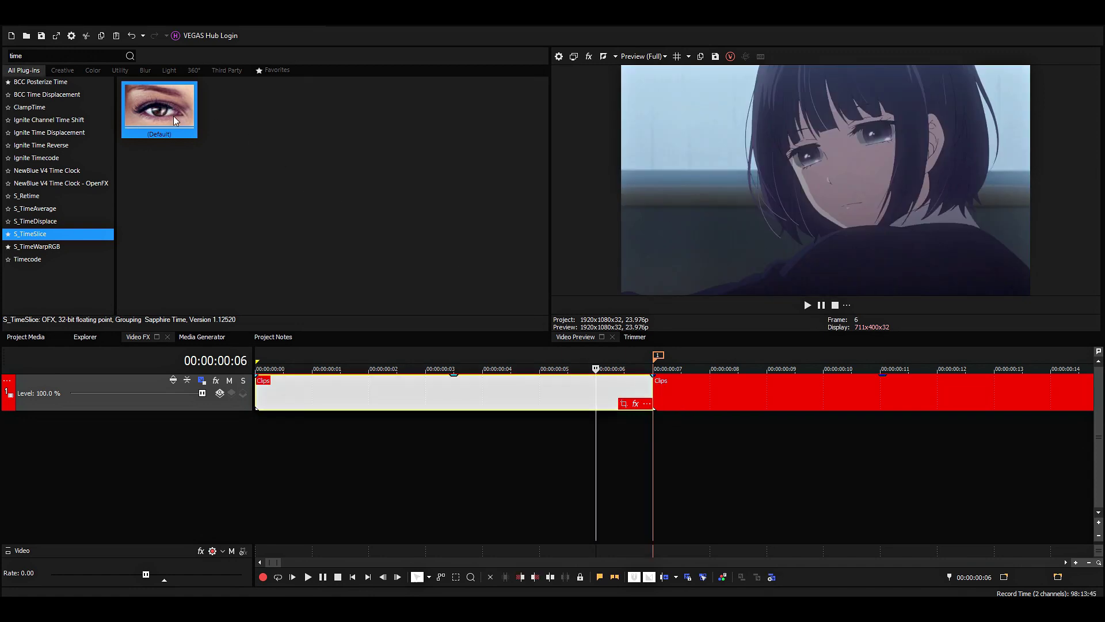
pyautogui.moveTo(611, 415); pyautogui.dragTo(613, 397)
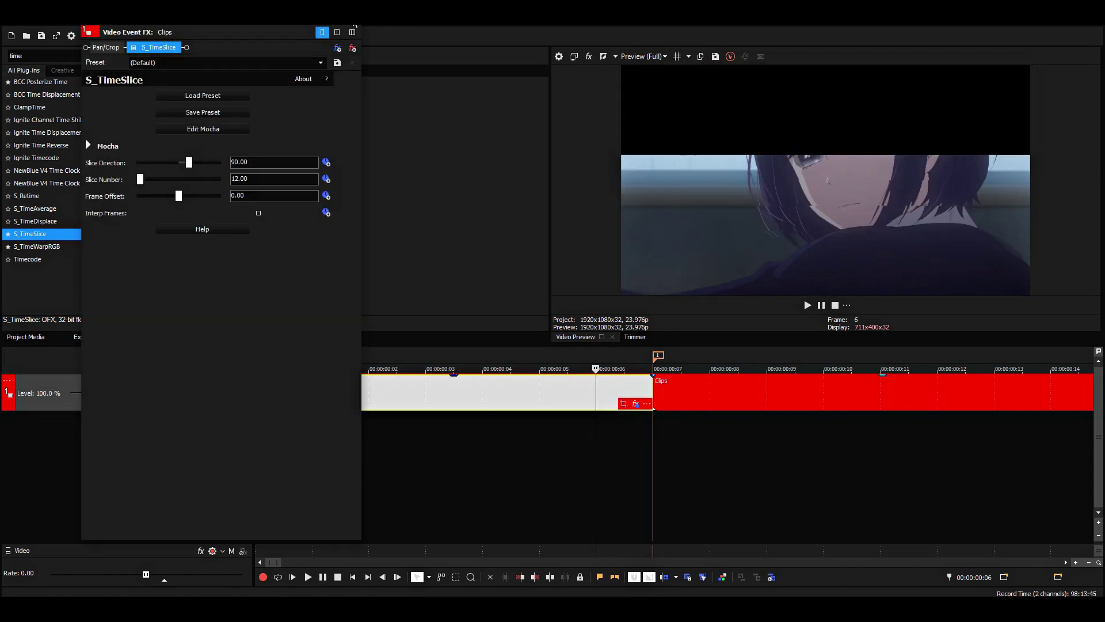
# - Compare the frames just before and after the cut with the S_TimeSlice effect on the first clip
pyautogui.click(577, 457)
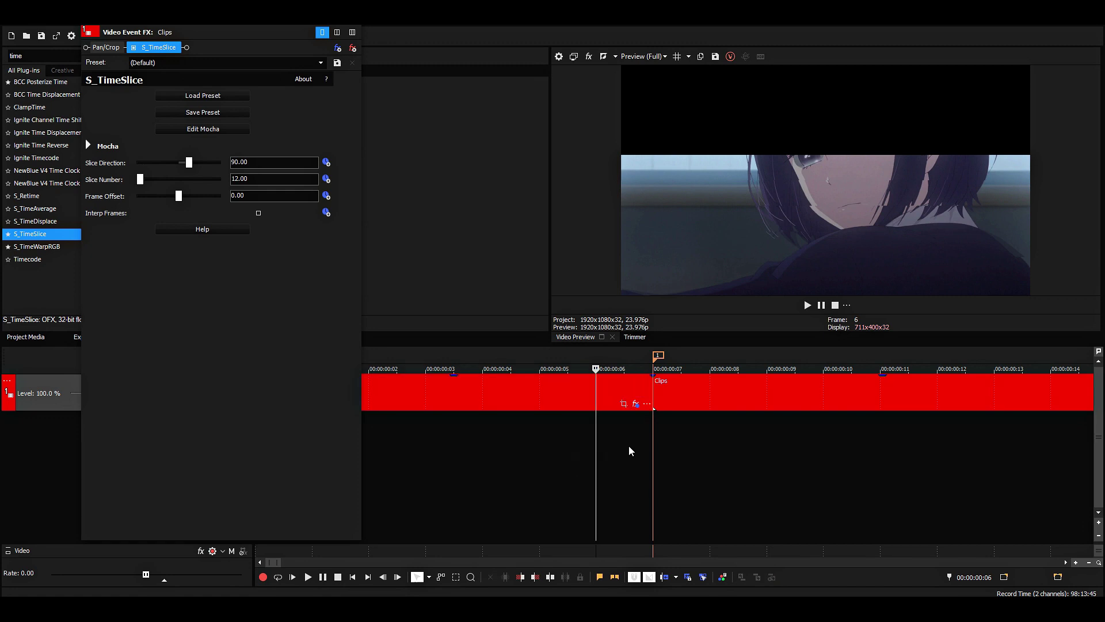
pyautogui.click(655, 430)
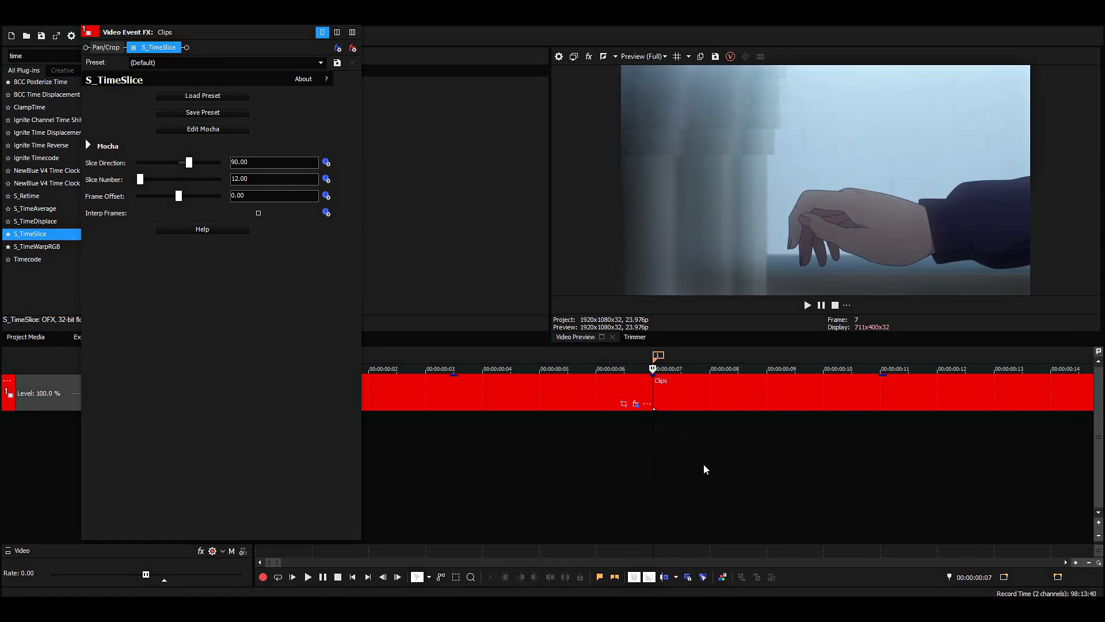
pyautogui.press('Left')
pyautogui.press('Right')
pyautogui.press('Left')
pyautogui.press('Right')
pyautogui.press('Right')
pyautogui.press('Left')
pyautogui.press('Left')
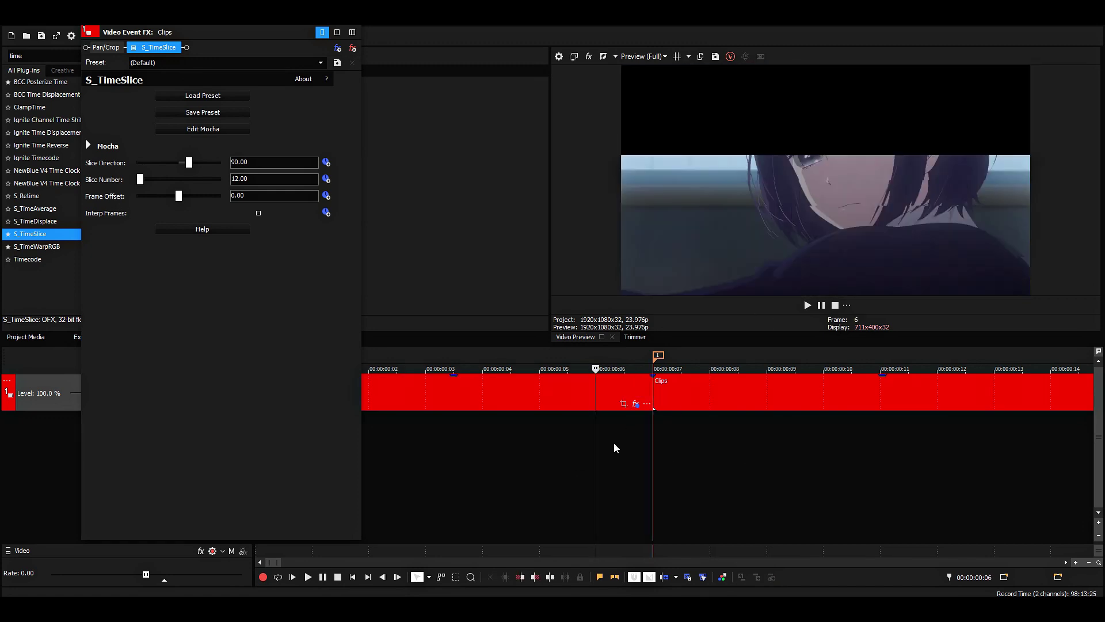
# - Undo the S_TimeSlice effect on the first clip
pyautogui.hotkey('ctrl', 'z')
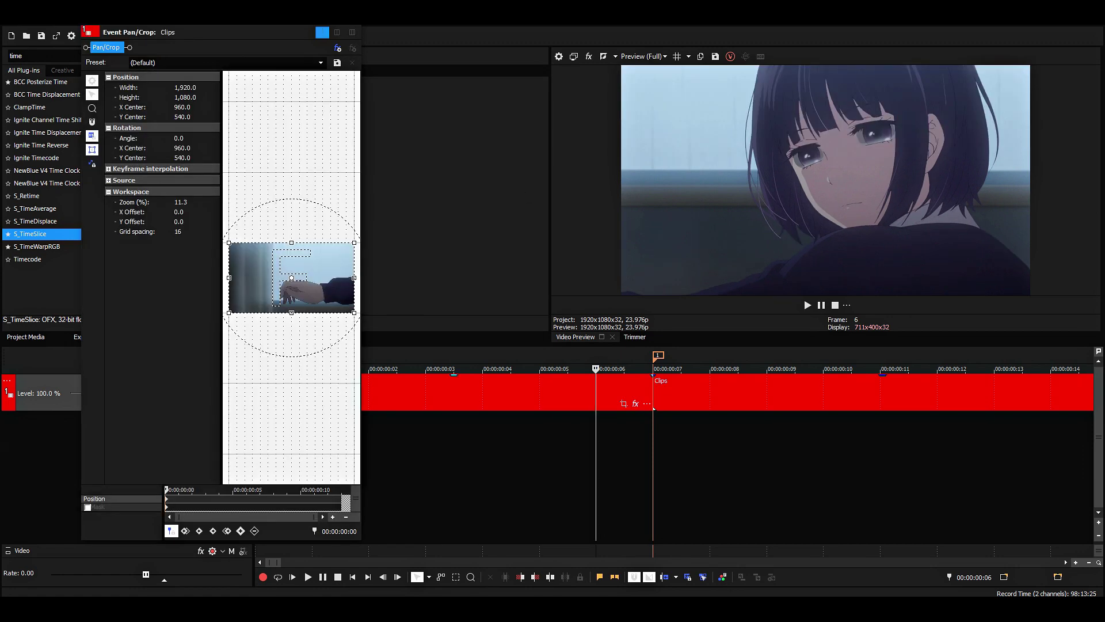
pyautogui.click(554, 433)
pyautogui.click(554, 387)
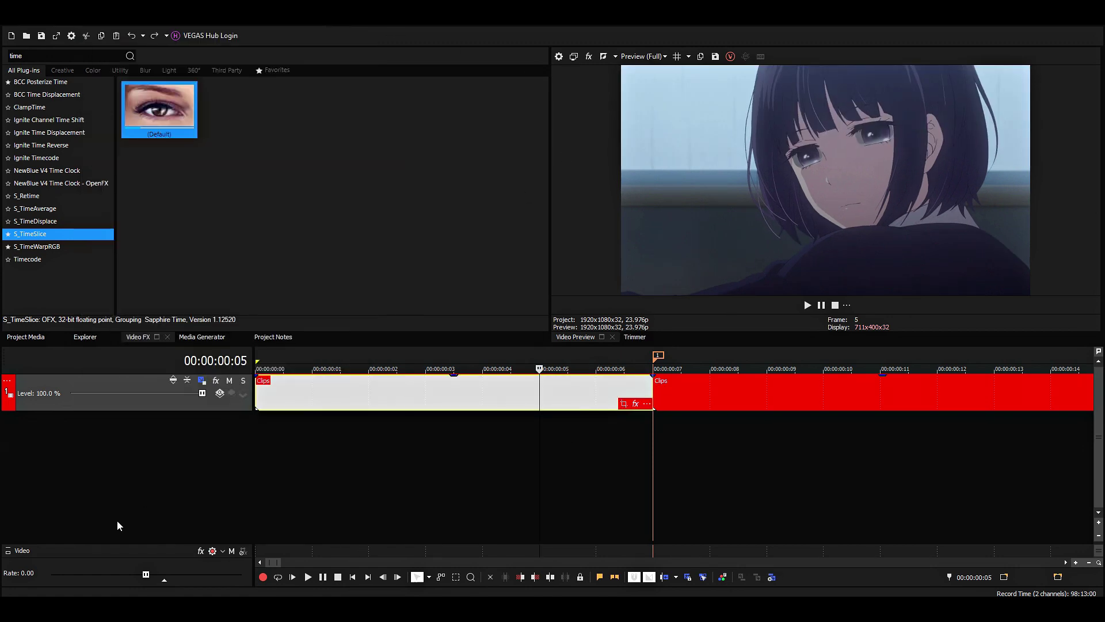
# - Insert an adjustment track and an empty video track above the clips' track
pyautogui.rightClick(109, 433)
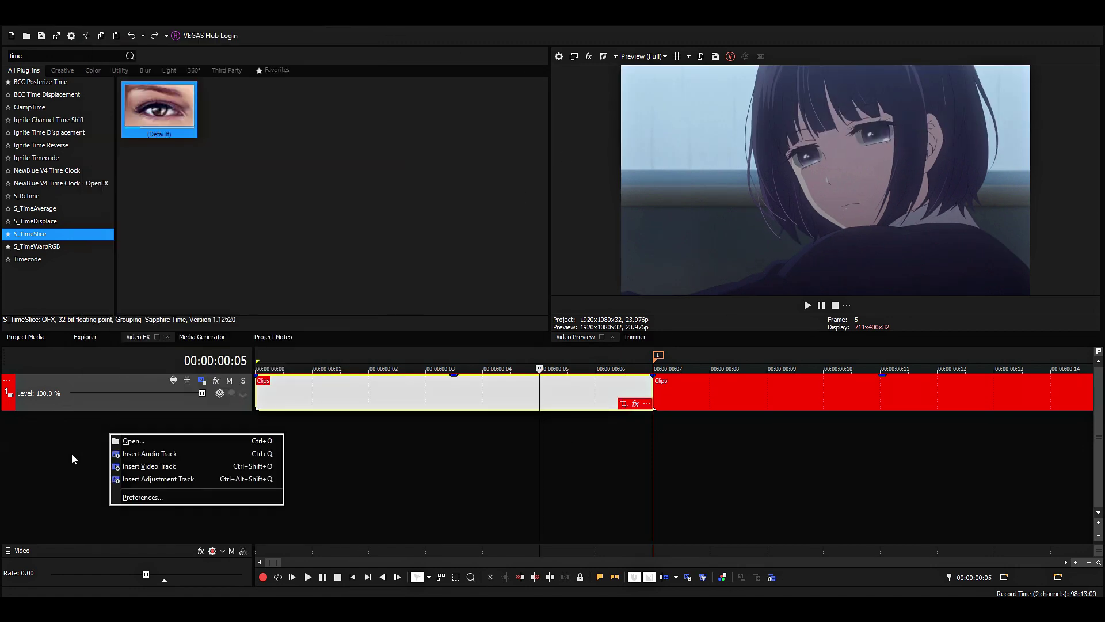
pyautogui.click(159, 479)
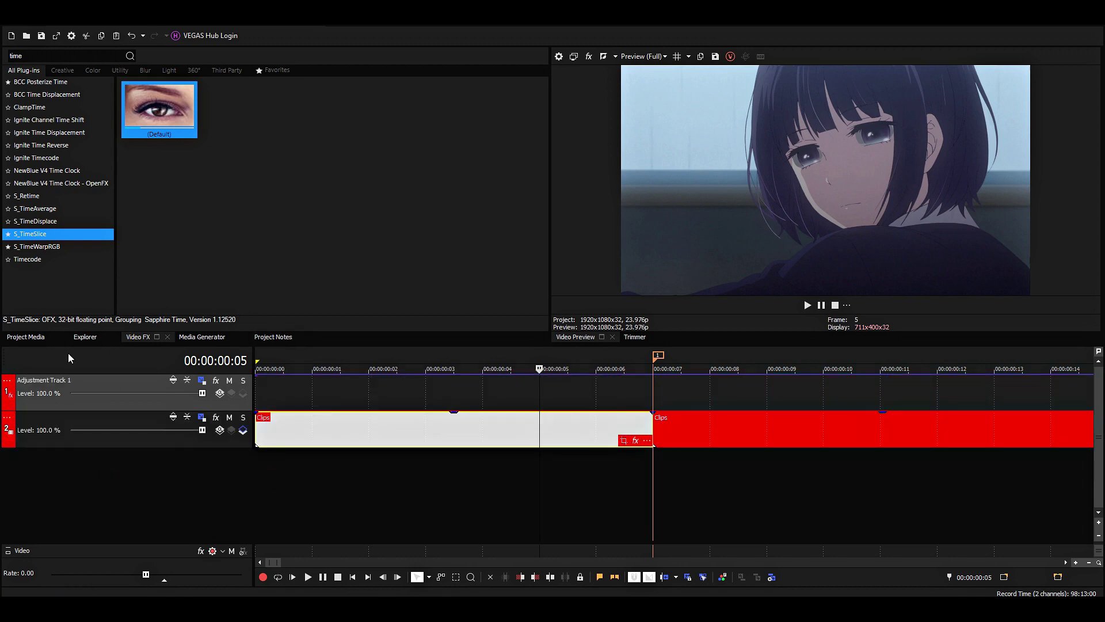
pyautogui.rightClick(133, 472)
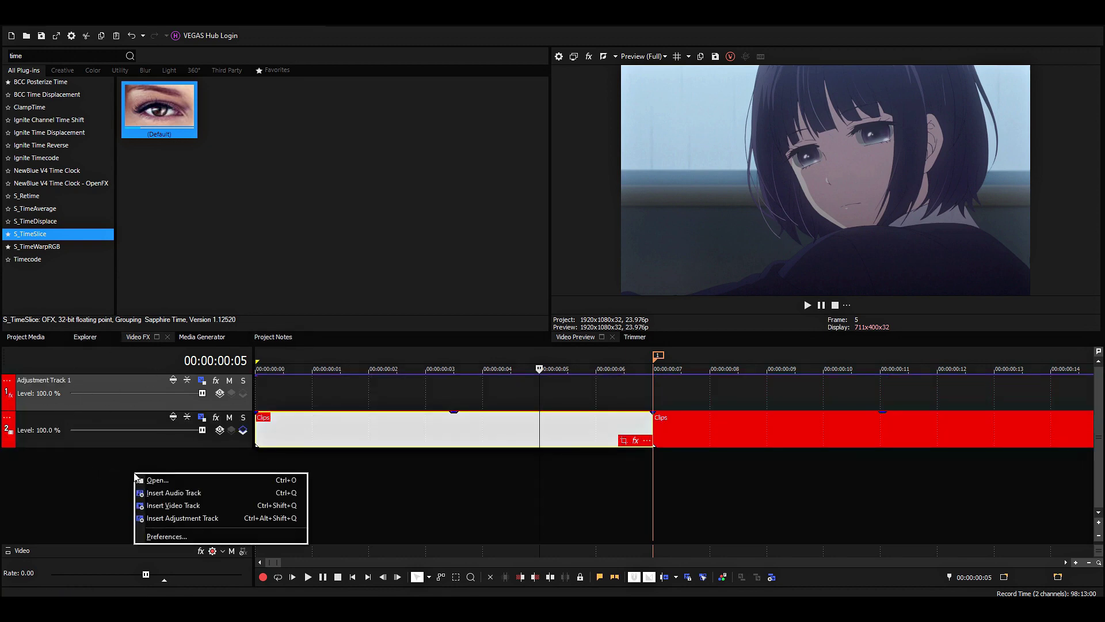
pyautogui.click(207, 505)
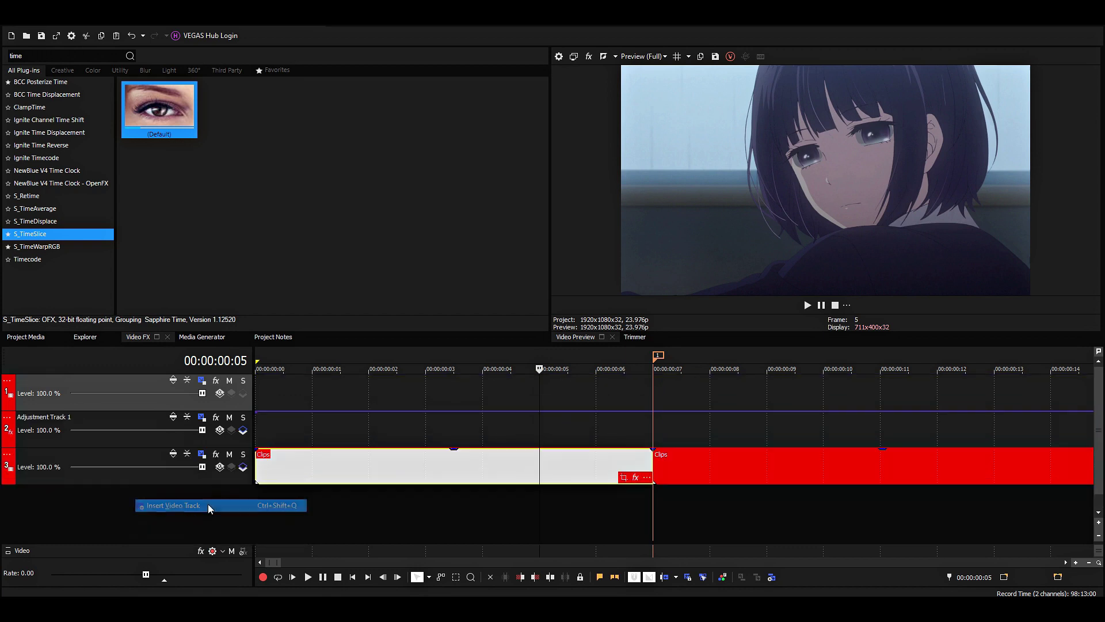
# - Add a Mute envelope to the empty video track
pyautogui.rightClick(41, 386)
pyautogui.moveTo(151, 481)
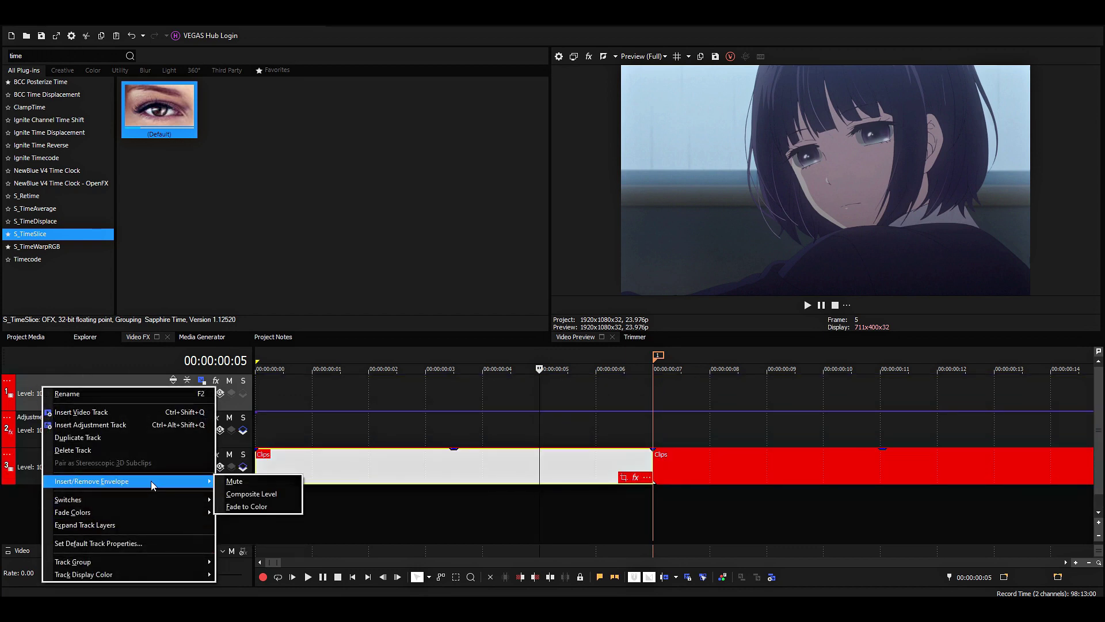
pyautogui.click(234, 481)
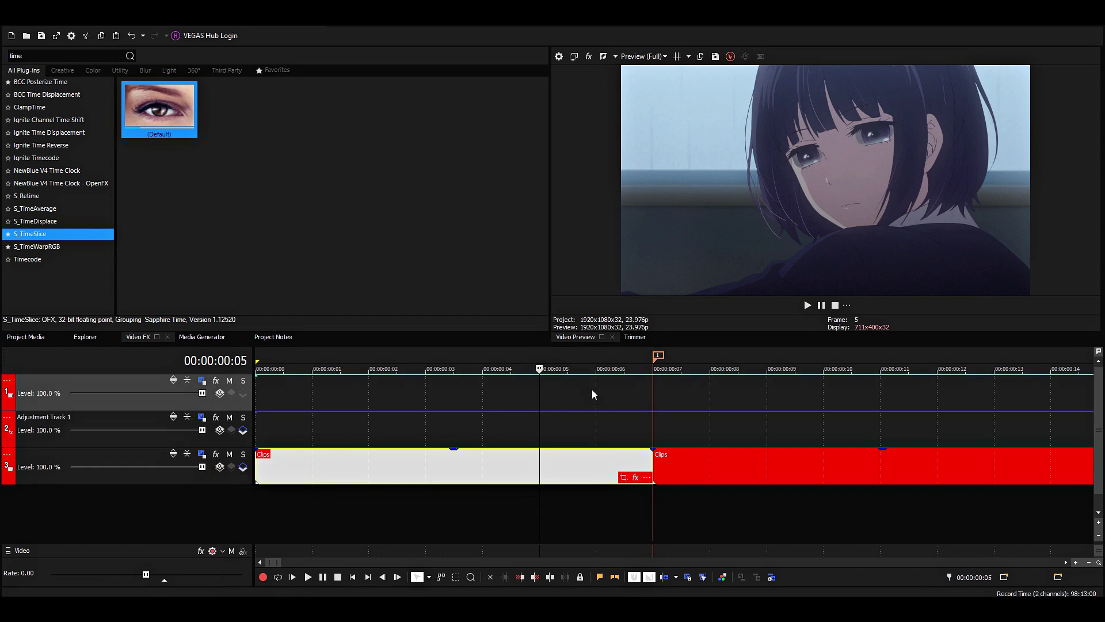
# - Set the empty track's Mute envelope to muted from the start up to 00:00:00:03
pyautogui.click(648, 385)
pyautogui.scroll(-2, 589, 426)
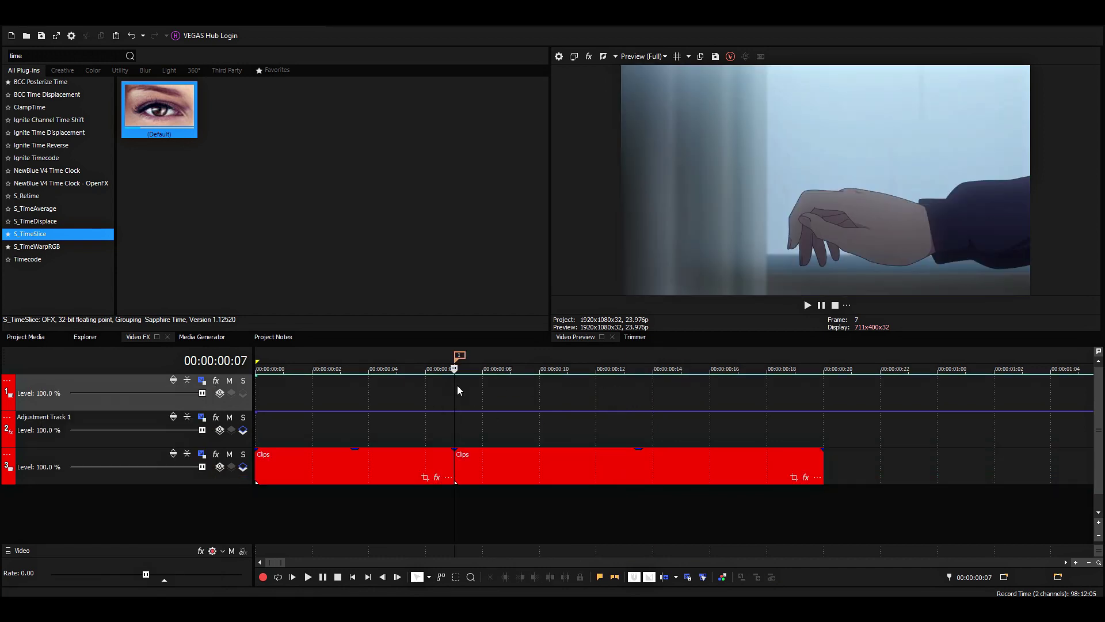
pyautogui.click(342, 378)
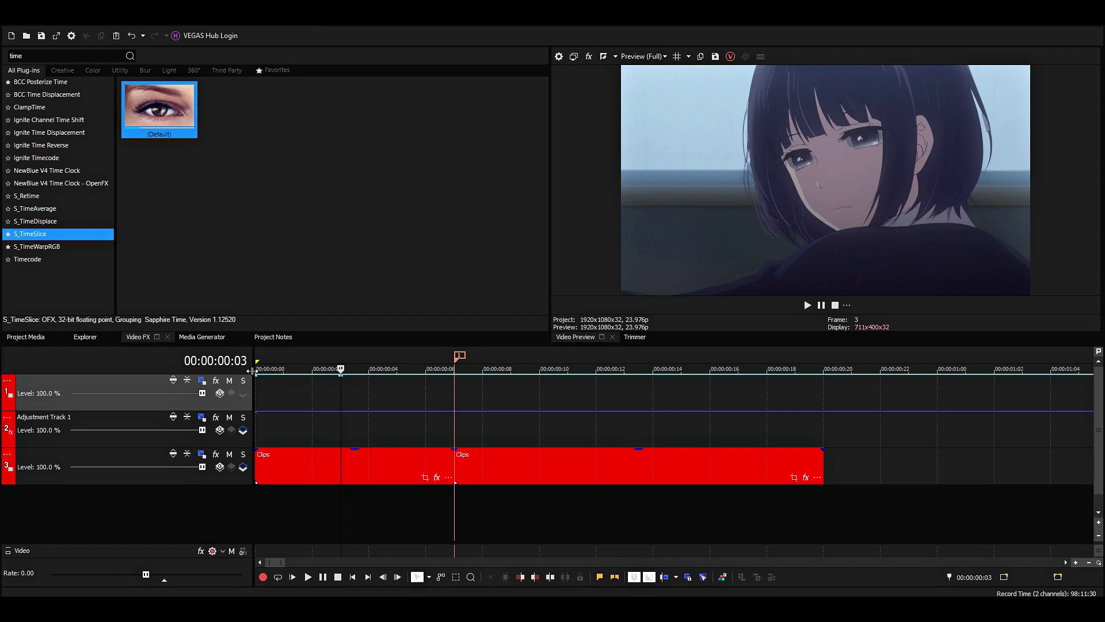
pyautogui.moveTo(256, 375); pyautogui.dragTo(256, 410)
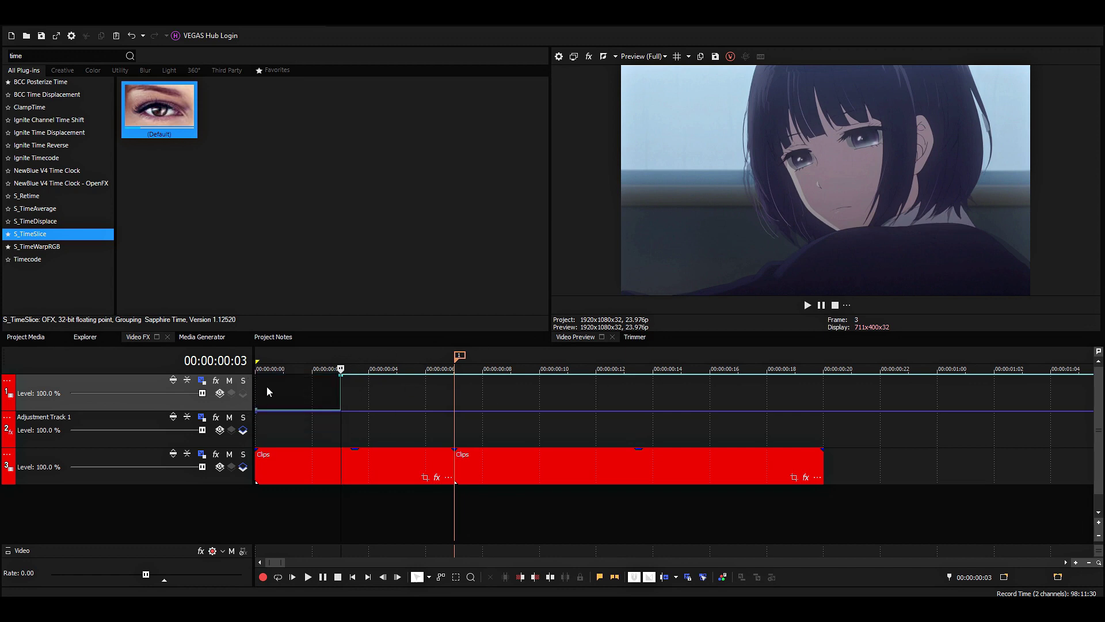
# - Add a Mute envelope point at 00:00:00:10 and set the envelope to muted from there onward
pyautogui.click(482, 391)
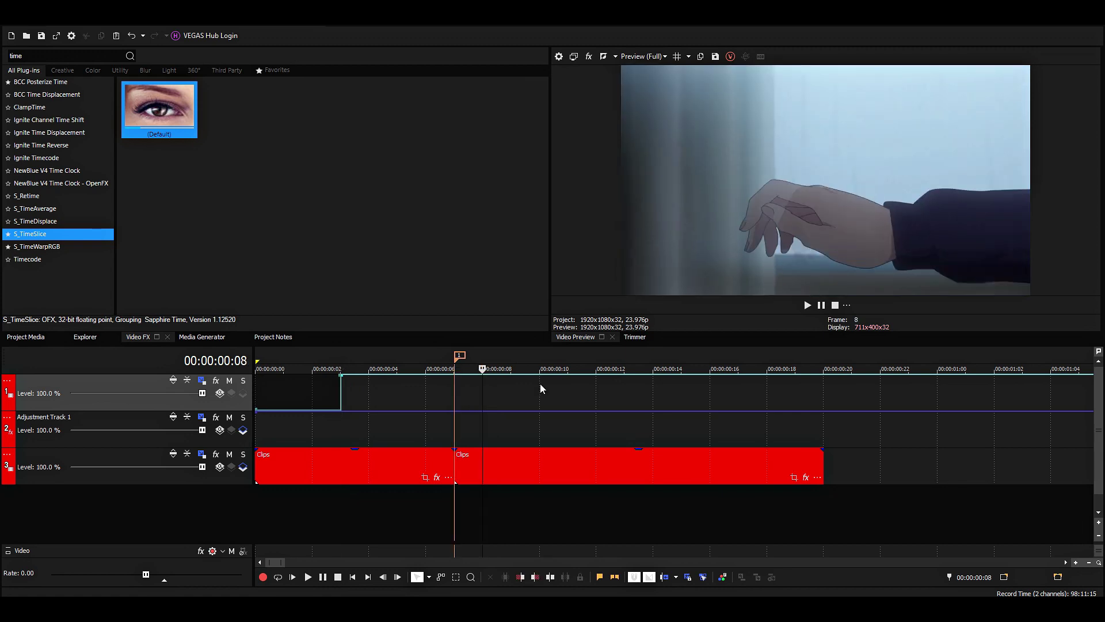
pyautogui.click(567, 385)
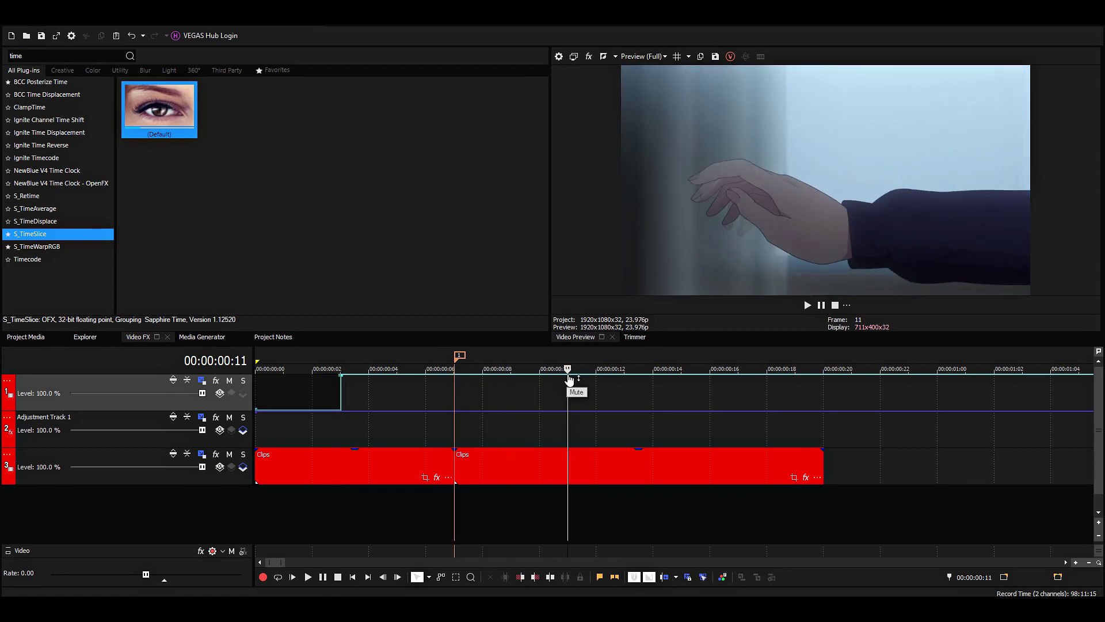
pyautogui.doubleClick(568, 374)
pyautogui.moveTo(568, 374); pyautogui.dragTo(568, 419)
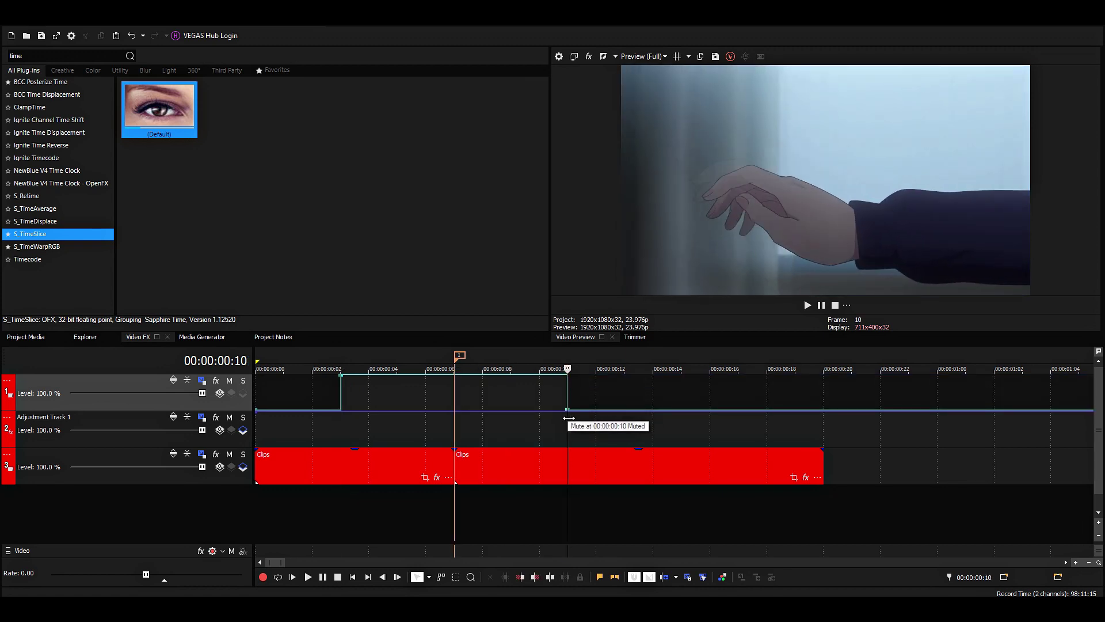
# - Examine the frames before and after the cut within the unmuted range of the envelope
pyautogui.click(316, 392)
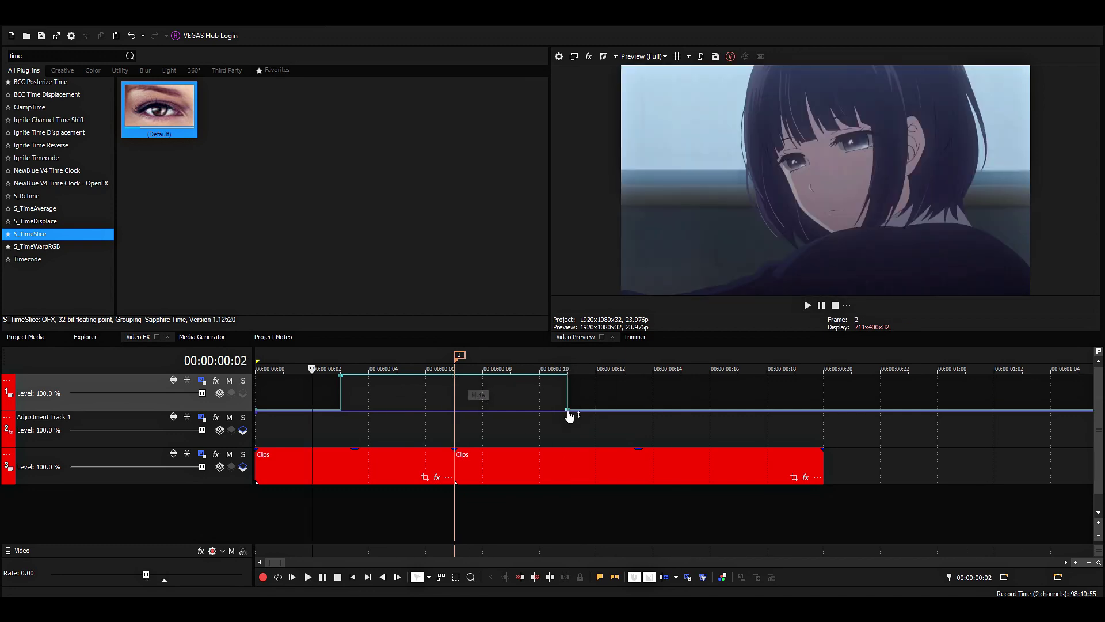
pyautogui.click(453, 388)
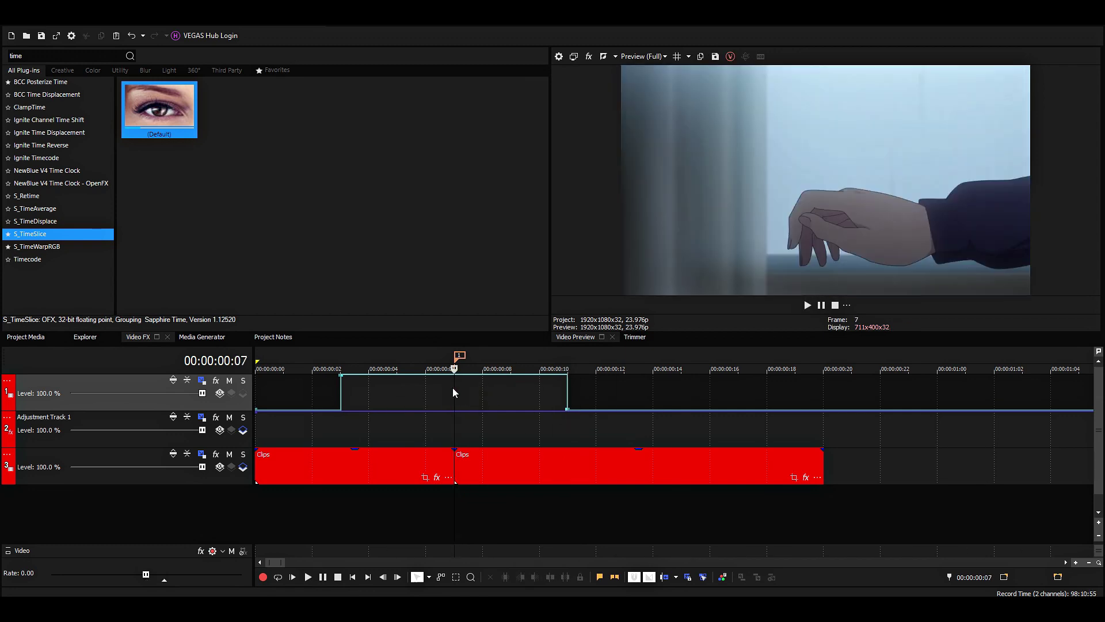
pyautogui.click(413, 389)
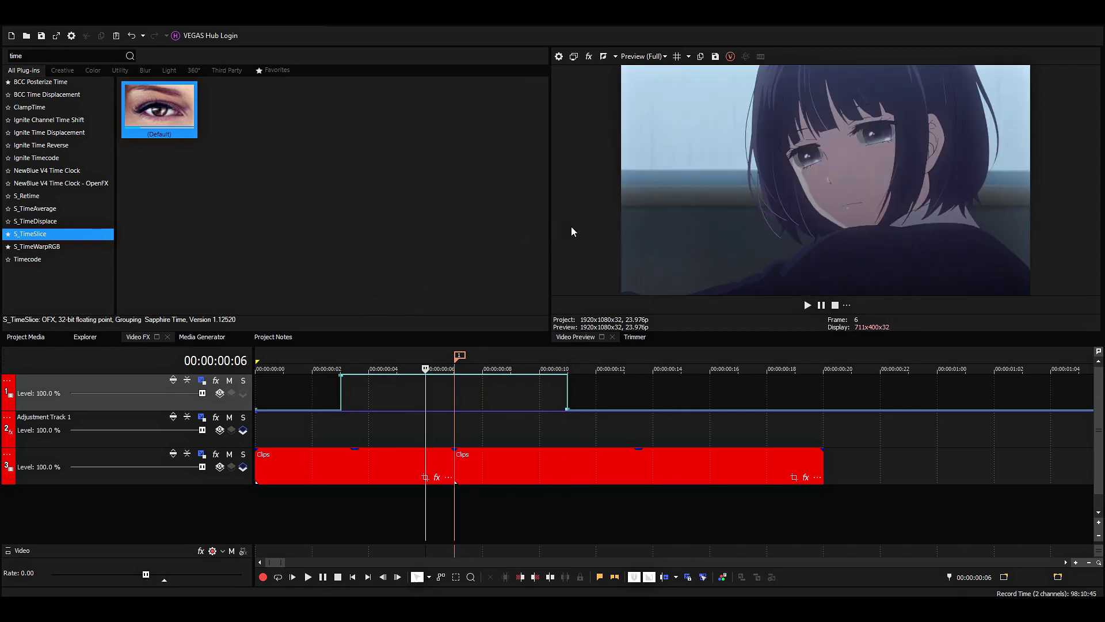
pyautogui.click(351, 389)
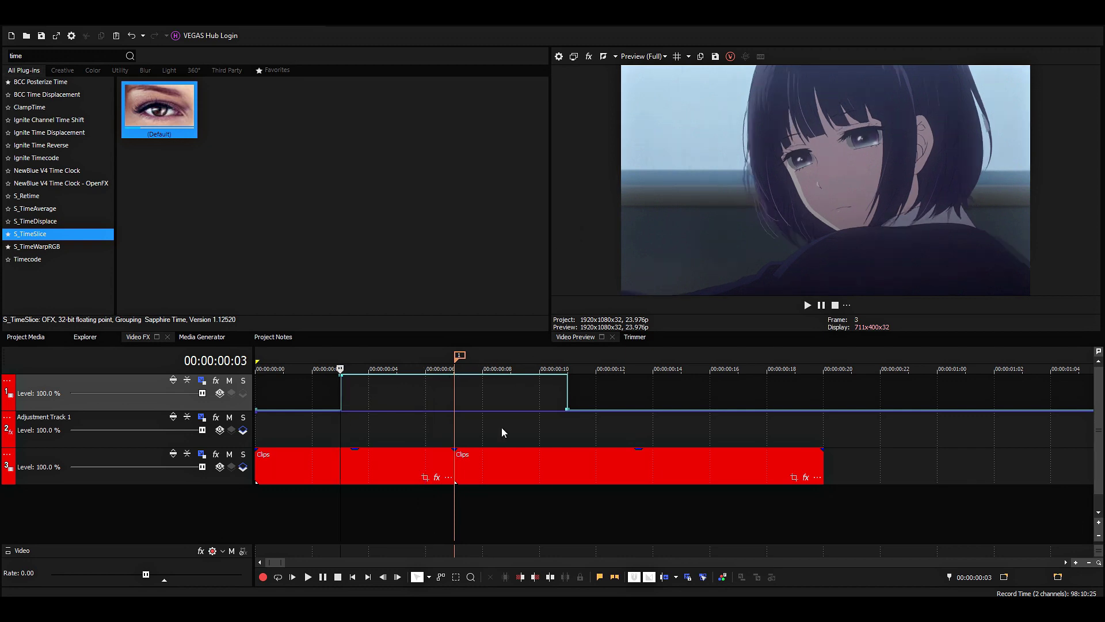
pyautogui.click(482, 389)
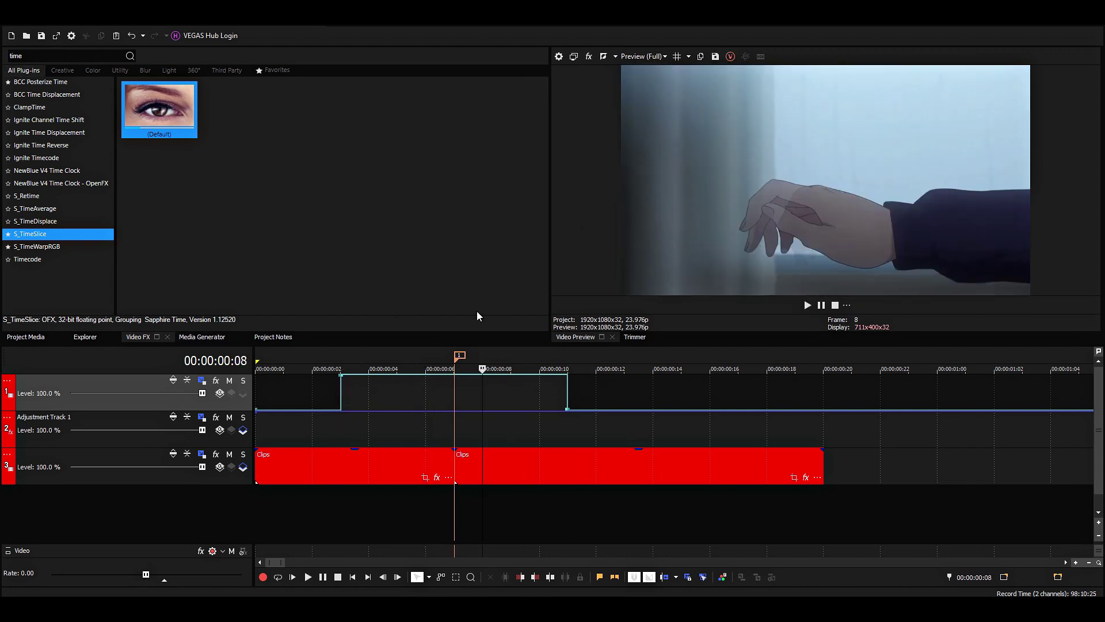
# - Delete the empty video track and the adjustment track, keeping only the track with the clips
pyautogui.press('Delete')
pyautogui.click(414, 389)
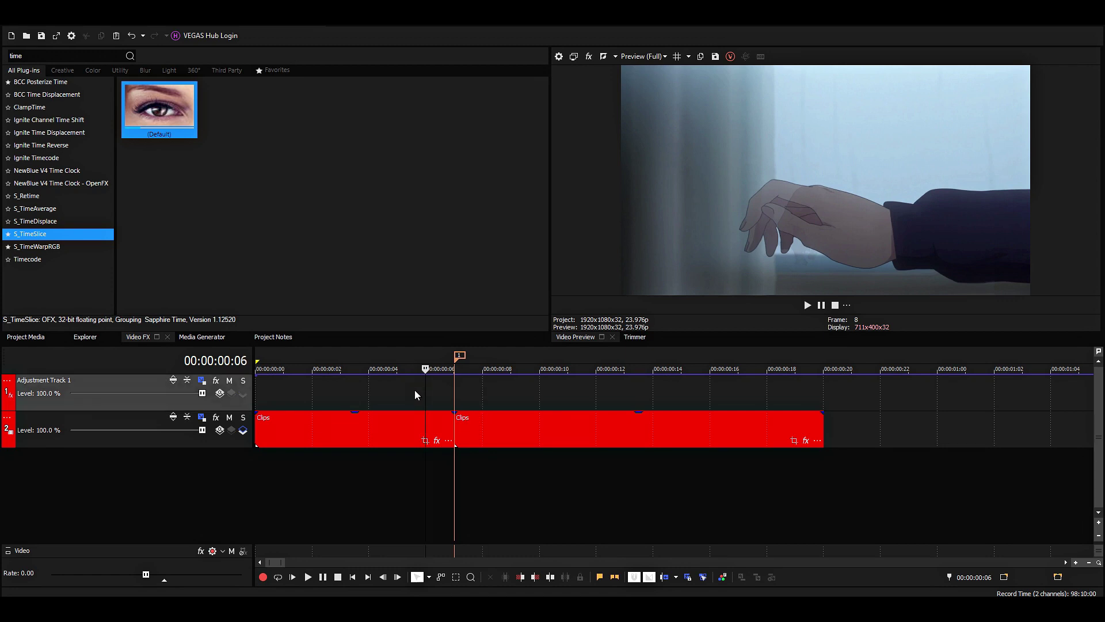
pyautogui.click(451, 387)
pyautogui.click(363, 392)
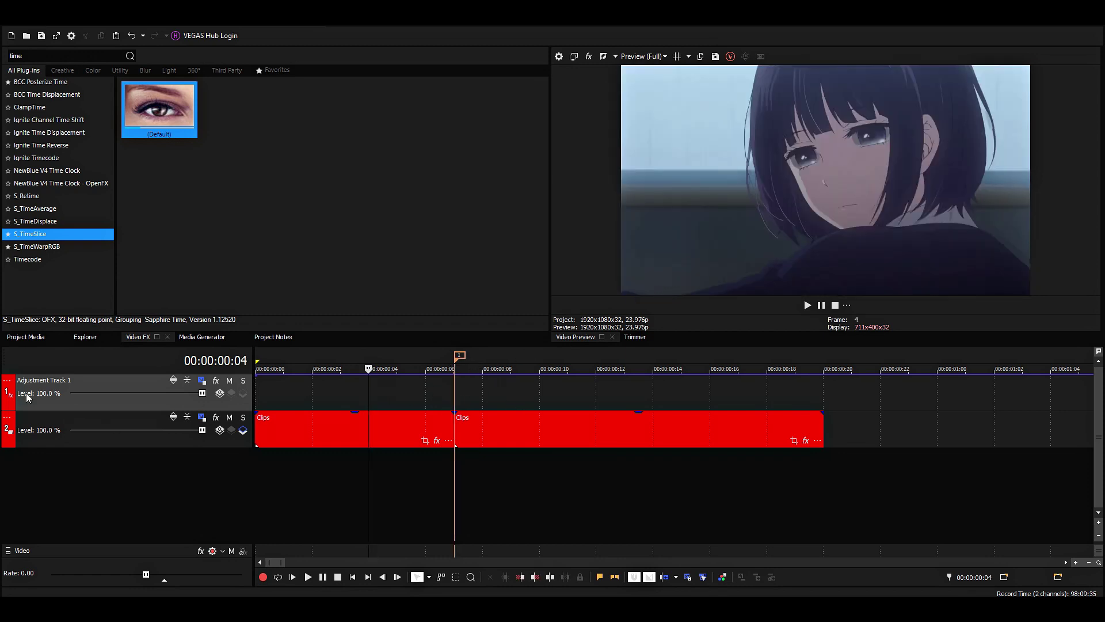
pyautogui.press('Delete')
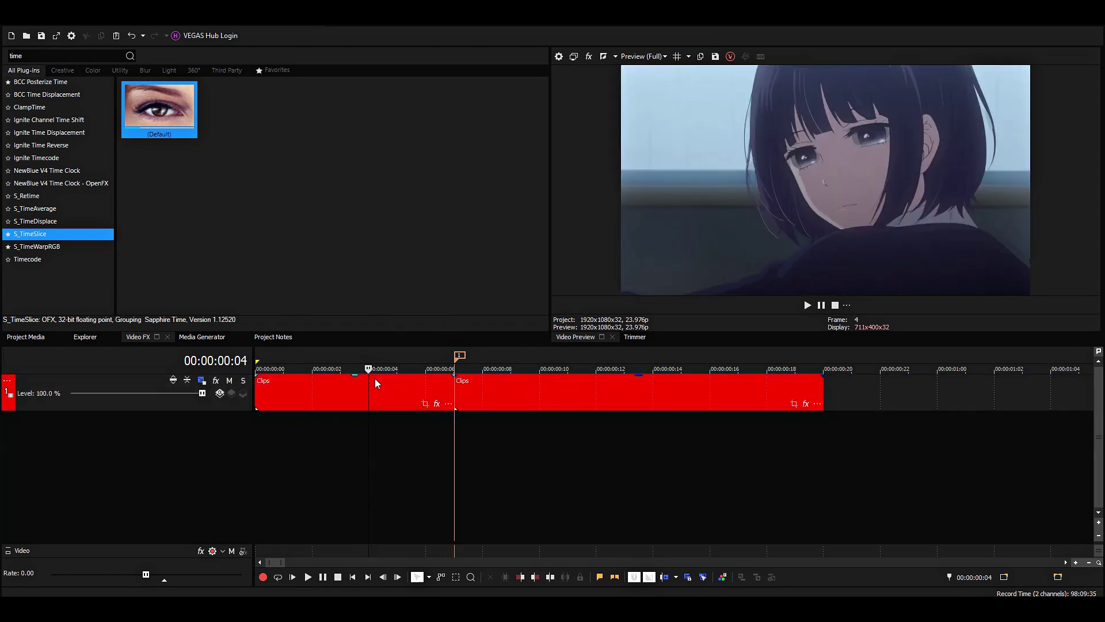
# - Nest both clips into a new timeline, saving it in Documents under the suggested file name as a VEGAS Pro project
pyautogui.click(369, 405)
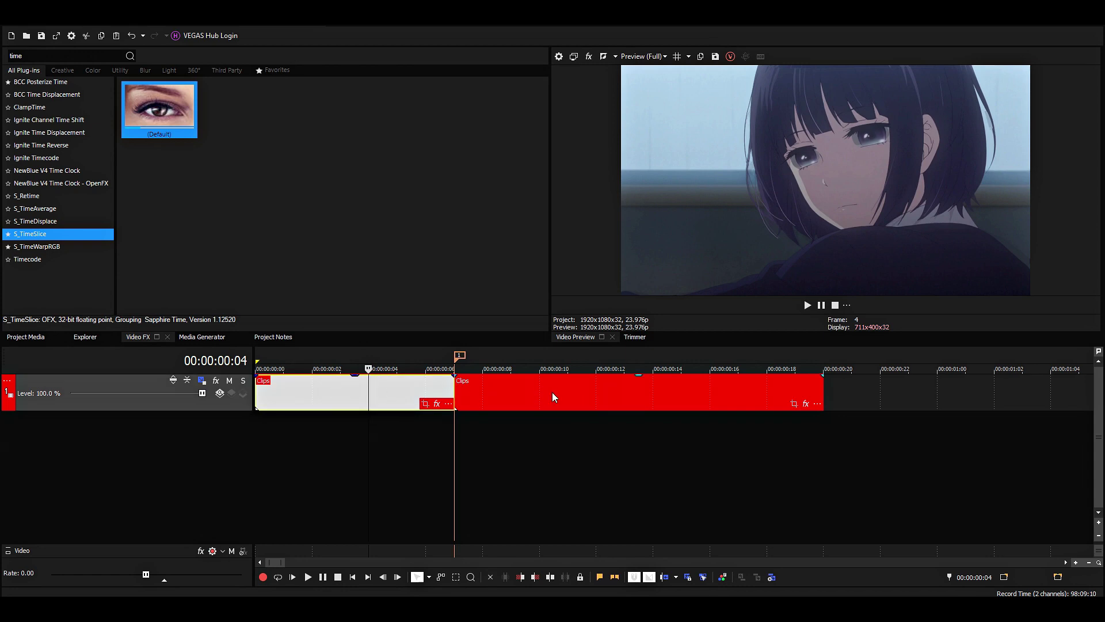
pyautogui.keyDown('ctrl'); pyautogui.click(585, 392); pyautogui.keyUp('ctrl')
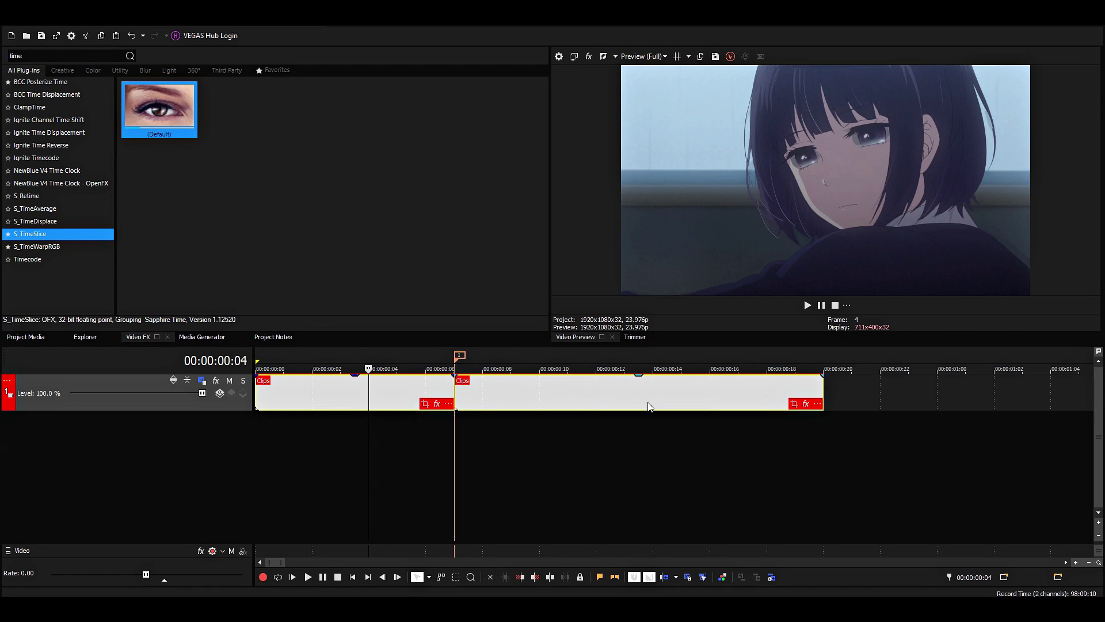
pyautogui.click(771, 576)
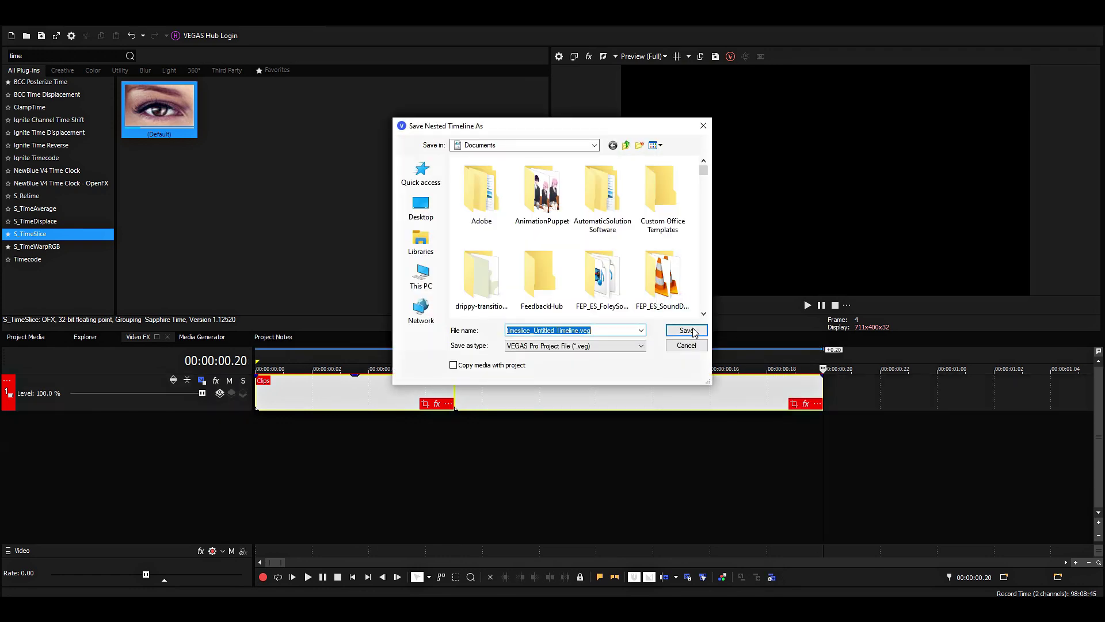
pyautogui.click(692, 334)
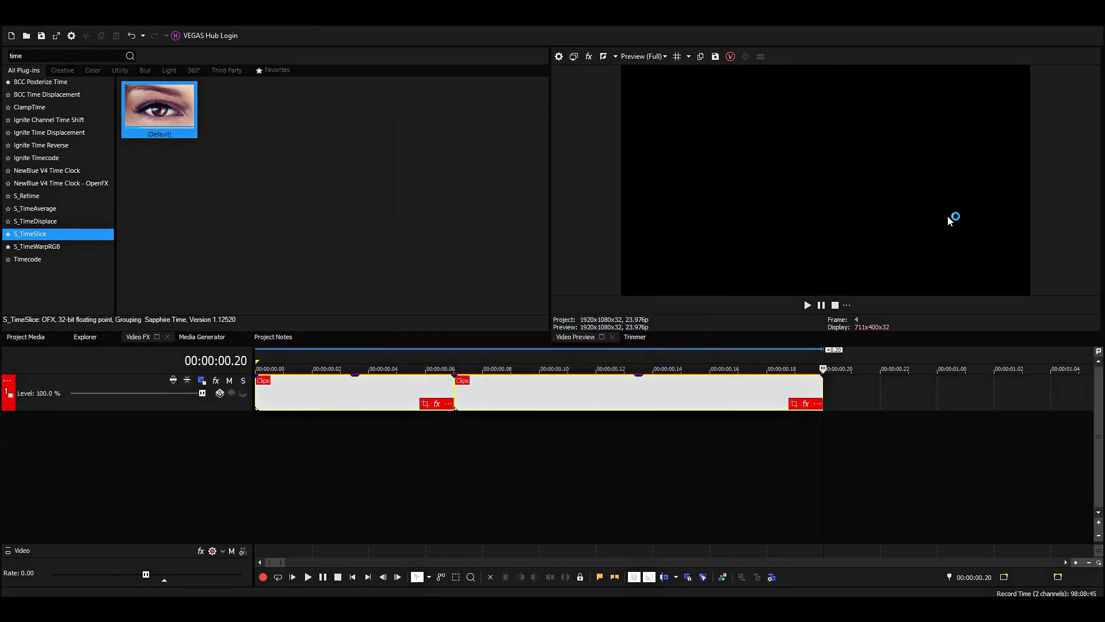
pyautogui.scroll(-3, 490, 403)
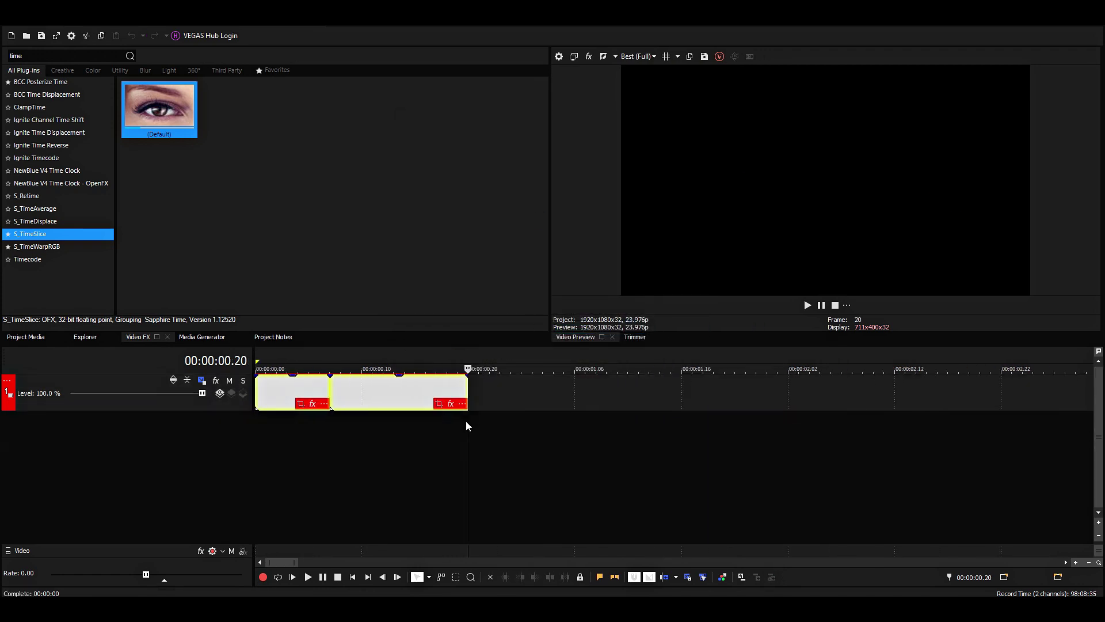
# - Return to the parent timeline and play the nested event across the marked cut
pyautogui.click(382, 397)
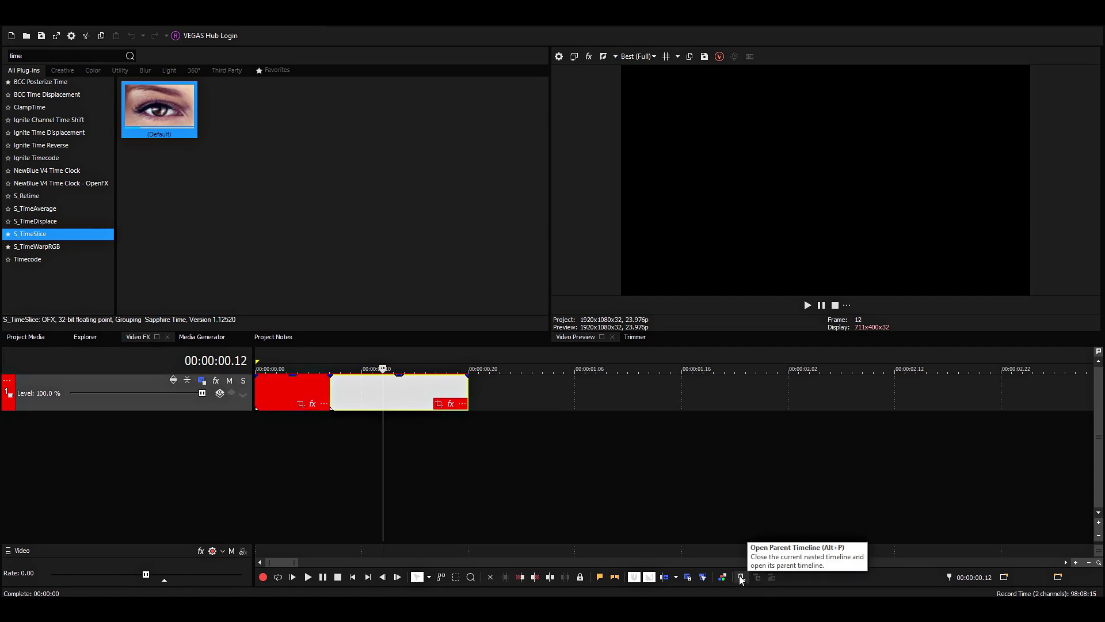
pyautogui.click(742, 577)
pyautogui.click(310, 433)
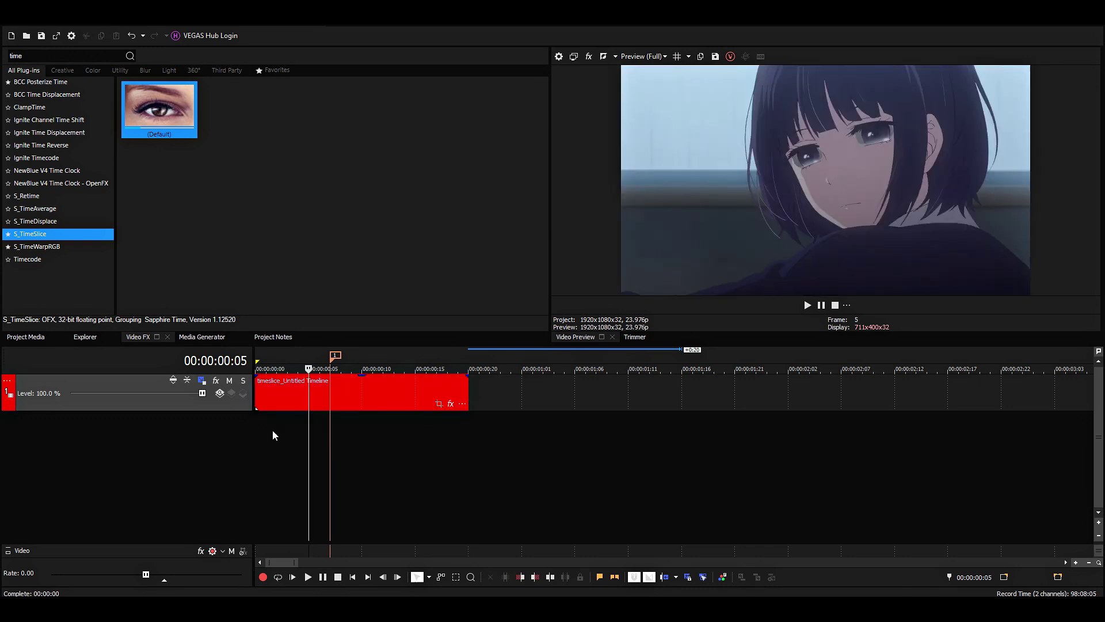
pyautogui.scroll(3, 475, 426)
pyautogui.click(474, 424)
pyautogui.click(452, 423)
pyautogui.press('Left')
pyautogui.press('Left')
pyautogui.press('Left')
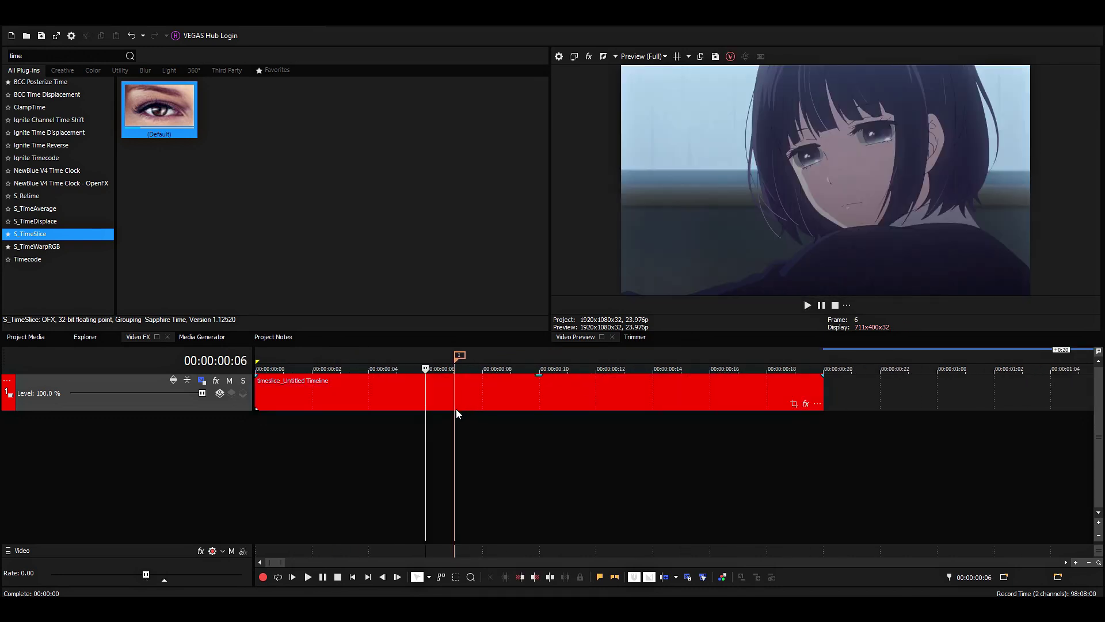
pyautogui.press('space')
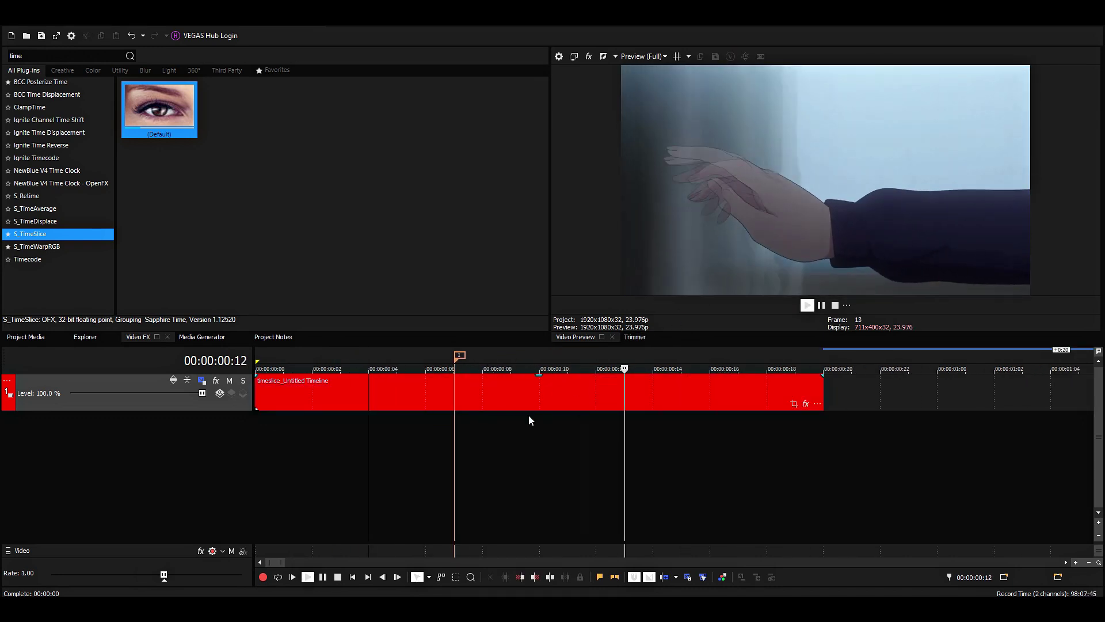
pyautogui.press('space')
# - Split the nested event at 00:00:00:03, four frames before the marker
pyautogui.click(454, 391)
pyautogui.press('Left')
pyautogui.press('Left')
pyautogui.press('Left')
pyautogui.press('Left')
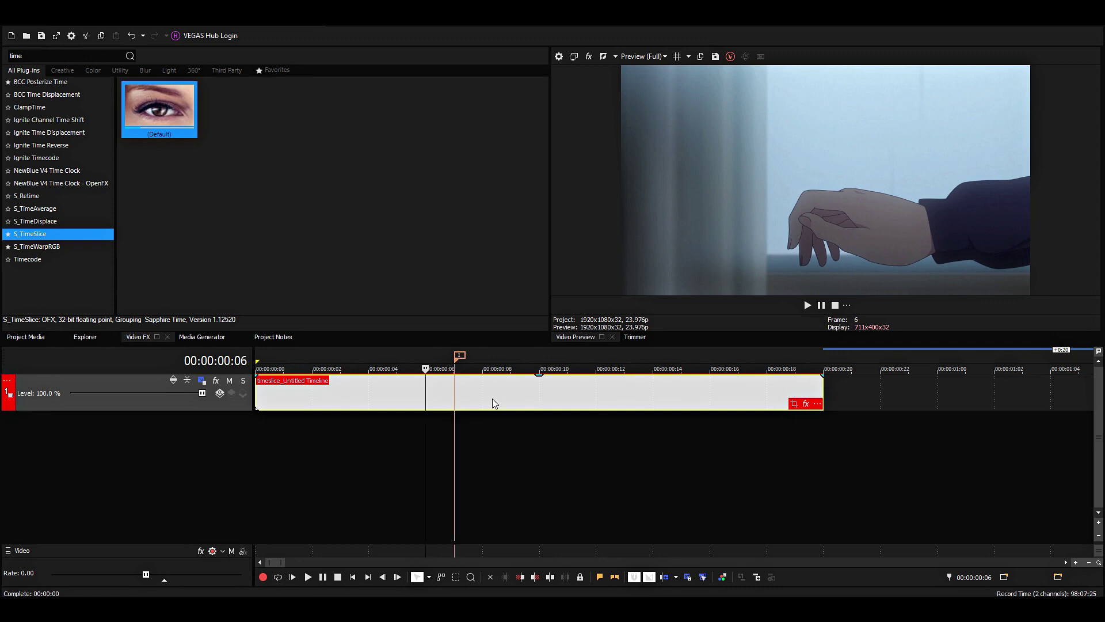
pyautogui.press('s')
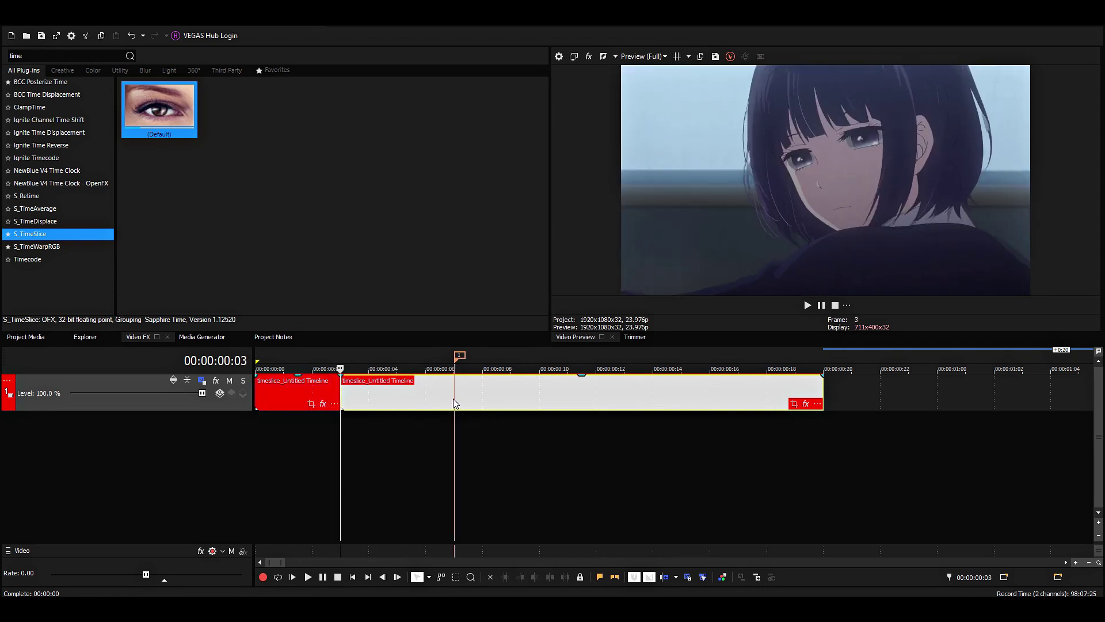
# - Split the nested event again at 00:00:00:11, four frames after the marker
pyautogui.click(454, 402)
pyautogui.press('space')
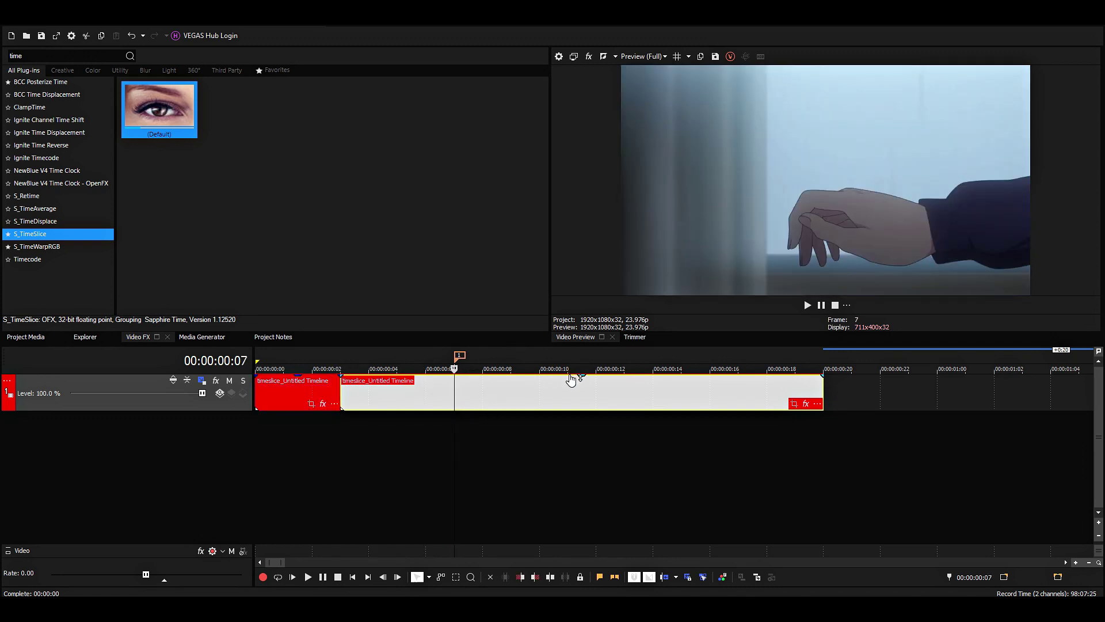
pyautogui.press('s')
# - Apply the default preset of the S_TimeSlice effect to the middle event around the marker
pyautogui.click(483, 393)
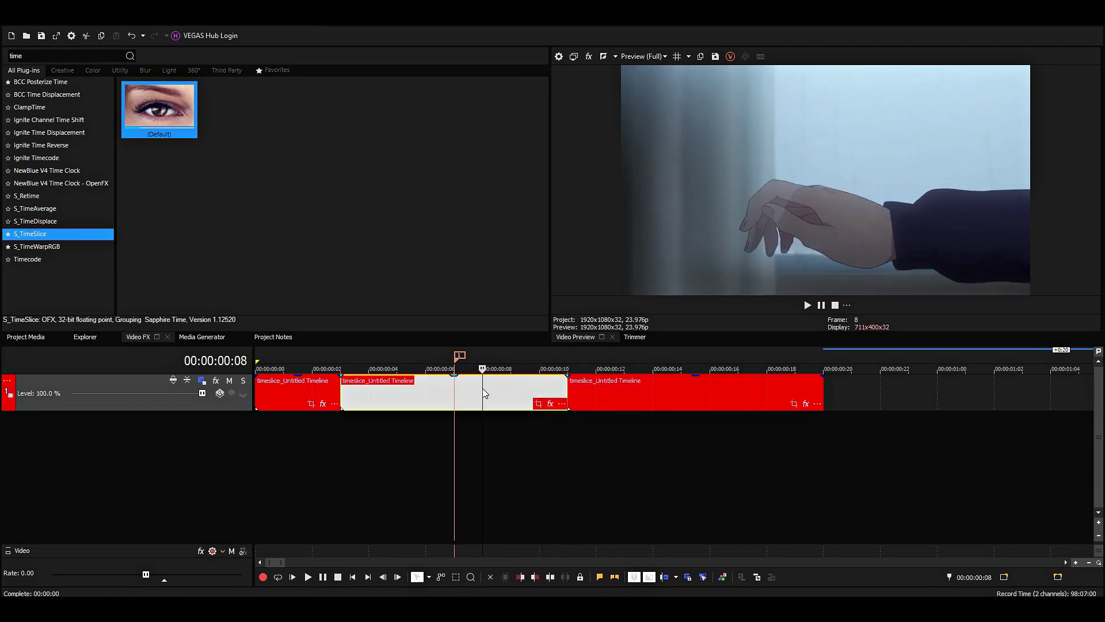
pyautogui.click(52, 238)
pyautogui.moveTo(163, 92); pyautogui.dragTo(454, 397)
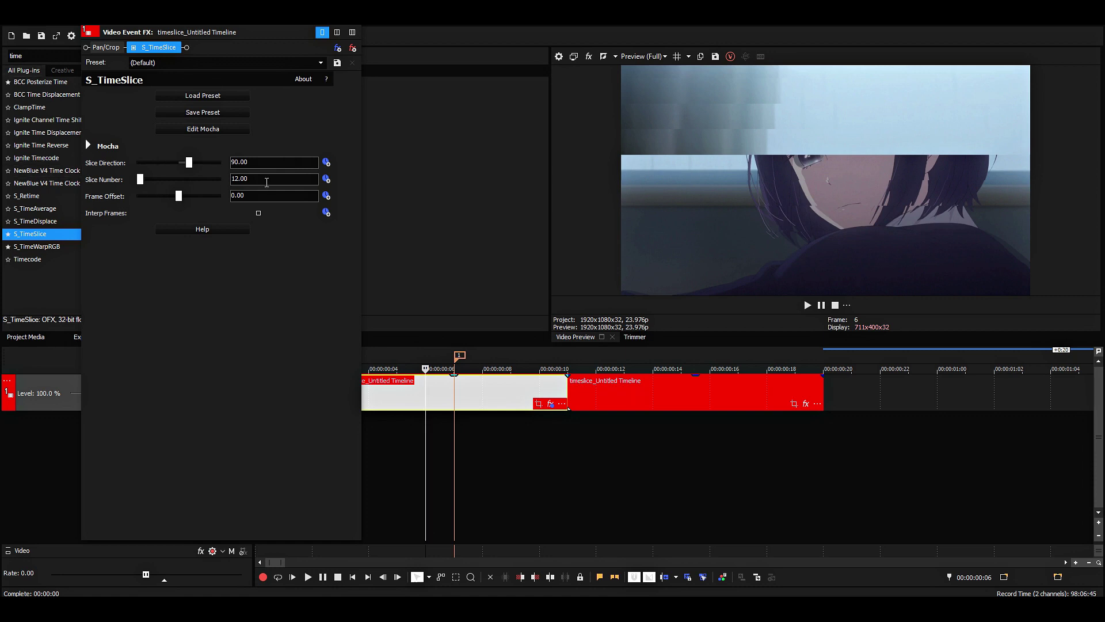
# - Turn on animation for Slice Number and set it to 1 at the start of the middle event
pyautogui.click(326, 179)
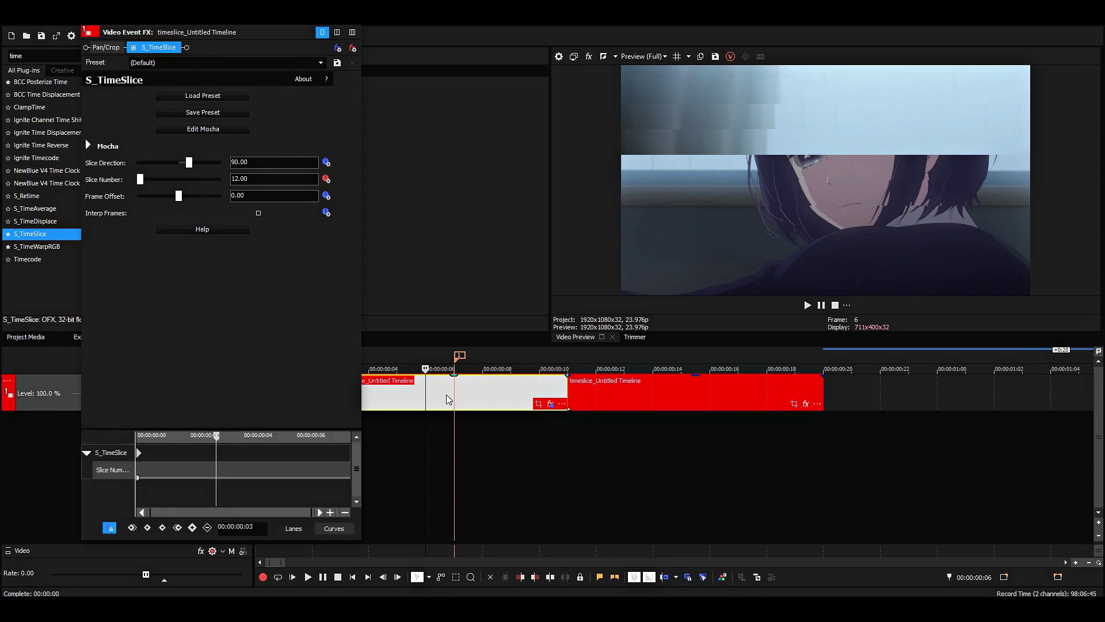
pyautogui.click(382, 393)
pyautogui.scroll(4, 382, 393)
pyautogui.click(563, 396)
pyautogui.click(547, 394)
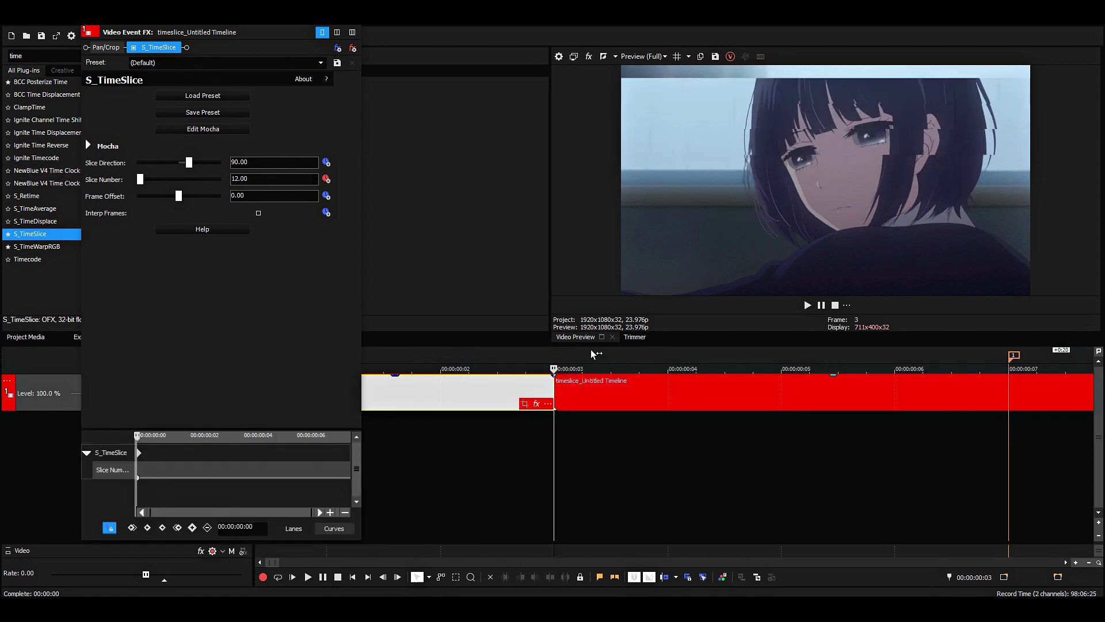
pyautogui.click(567, 394)
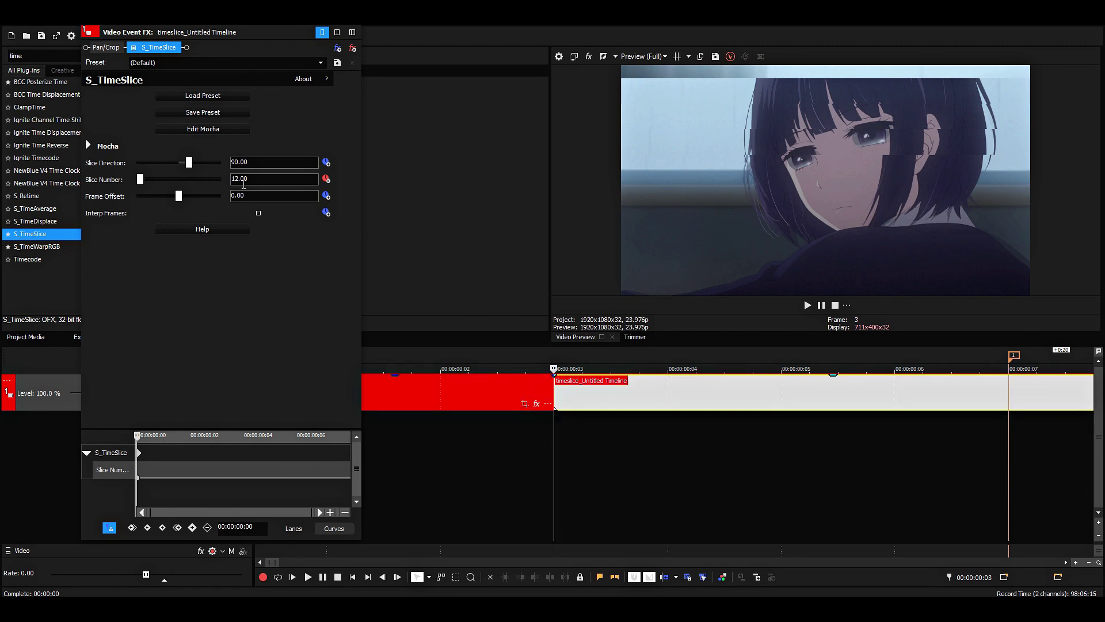
pyautogui.moveTo(144, 182); pyautogui.dragTo(15, 185)
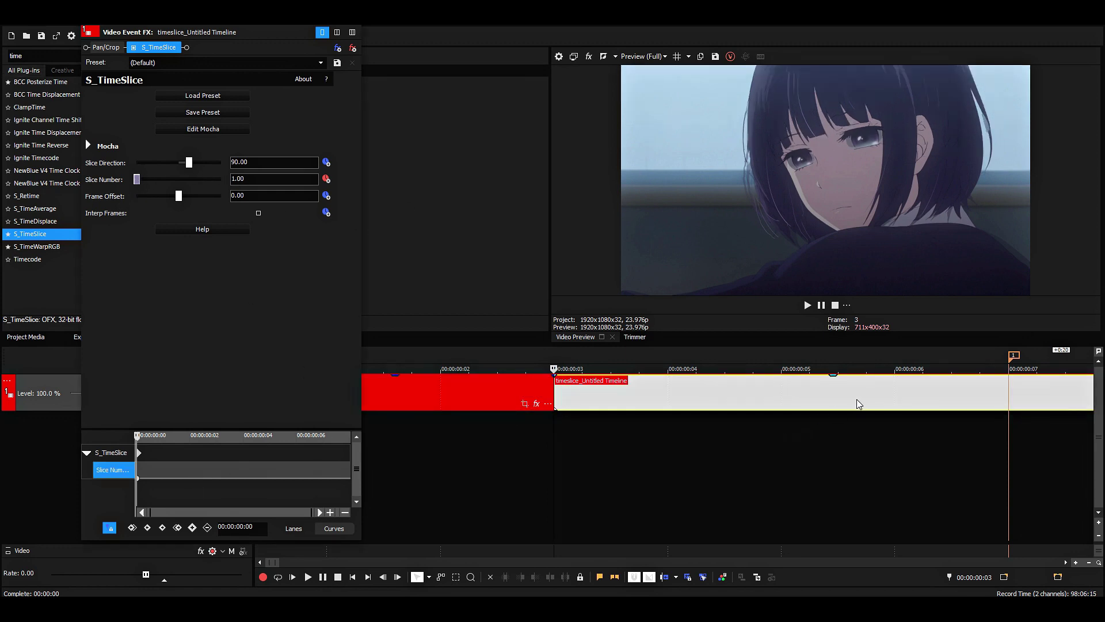
# - Set Slice Number to 10 at the marker, on frame 00:00:00:07
pyautogui.scroll(-2, 857, 402)
pyautogui.click(651, 385)
pyautogui.click(261, 177)
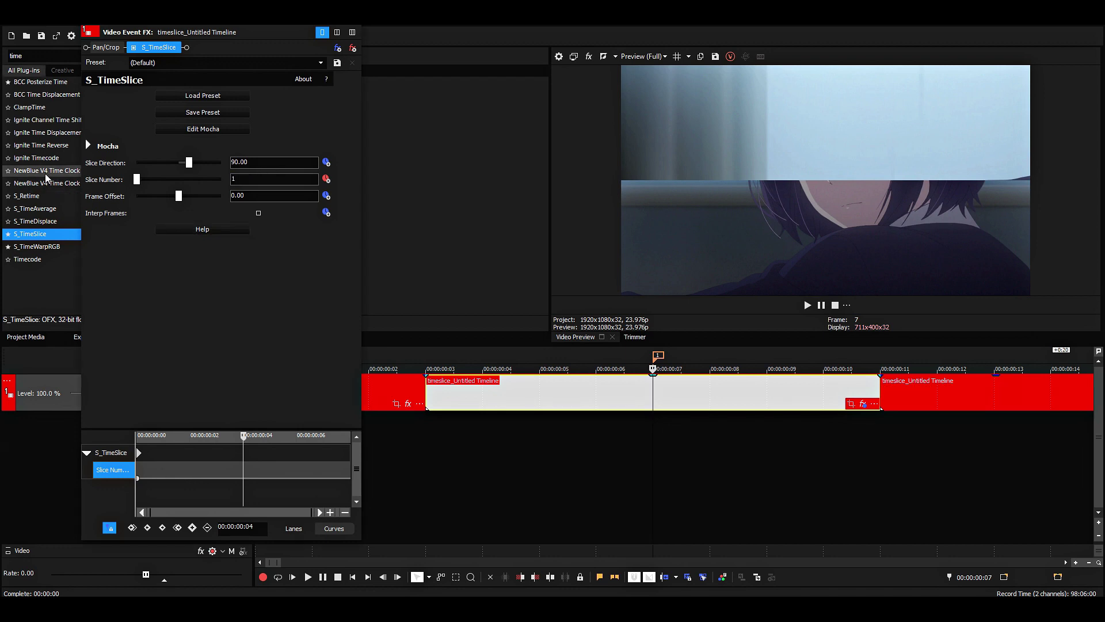
pyautogui.write('10')
pyautogui.press('Return')
# - Set Slice Number to 1 at 00:00:00:10, three frames after the marker
pyautogui.press('space')
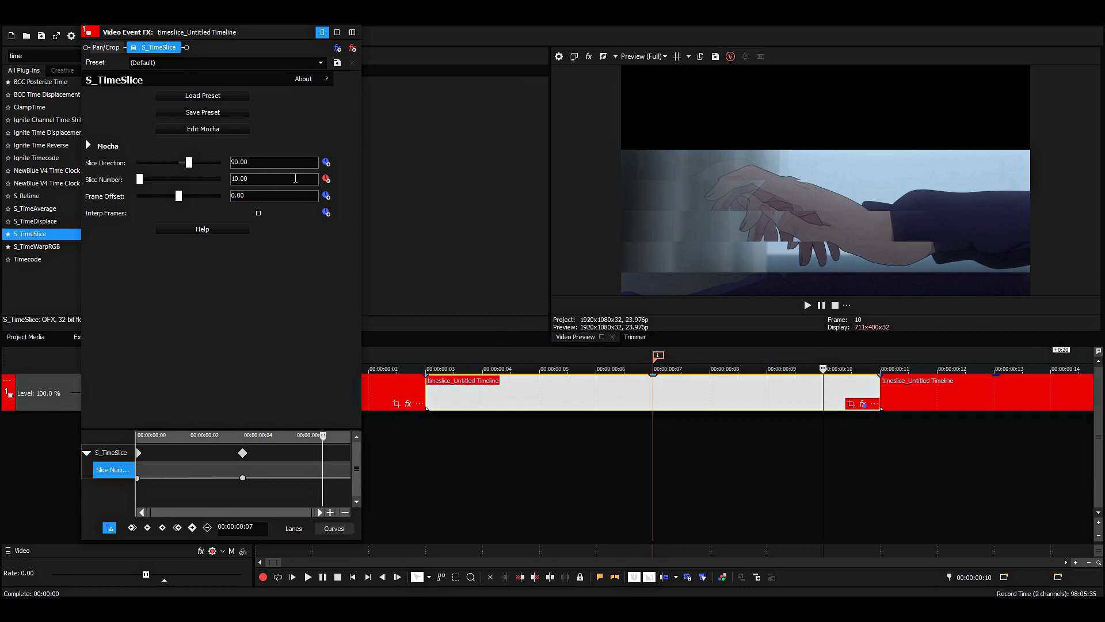
pyautogui.click(295, 179)
pyautogui.write('0')
pyautogui.press('Return')
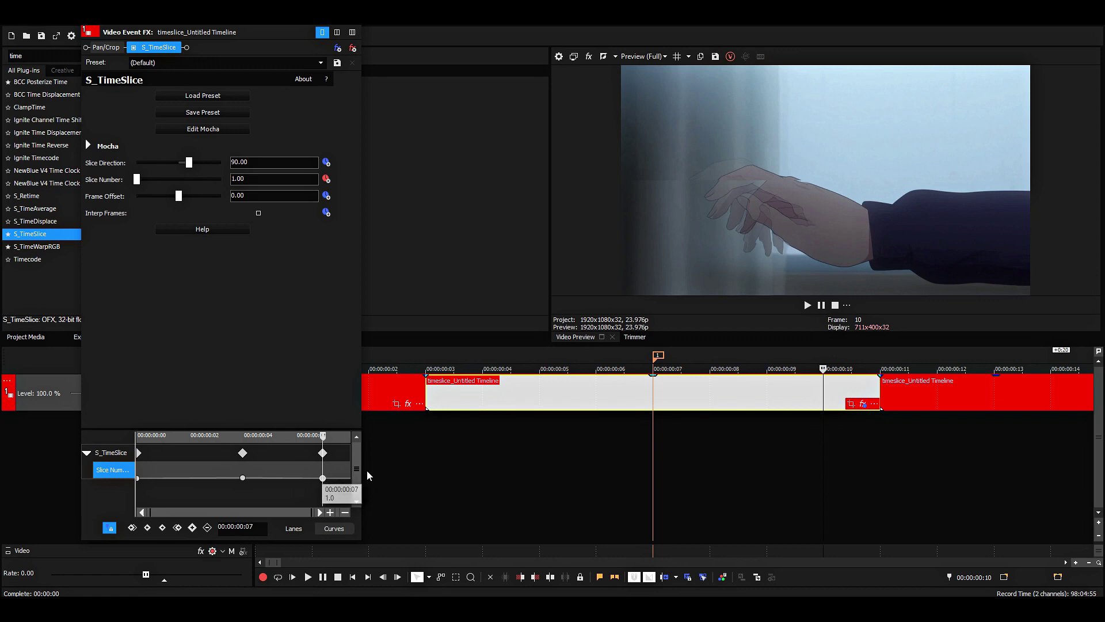
# - Try moving the last Slice Number keyframe to the end of the middle event
pyautogui.moveTo(330, 483); pyautogui.dragTo(348, 478)
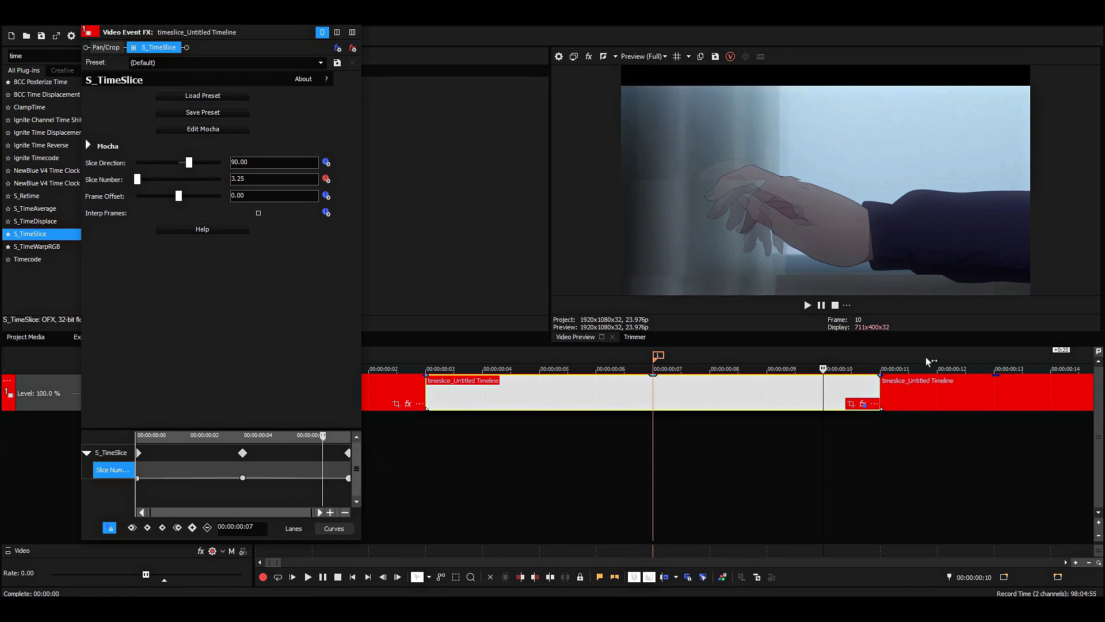
pyautogui.click(347, 477)
pyautogui.click(823, 399)
pyautogui.moveTo(348, 477); pyautogui.dragTo(330, 478)
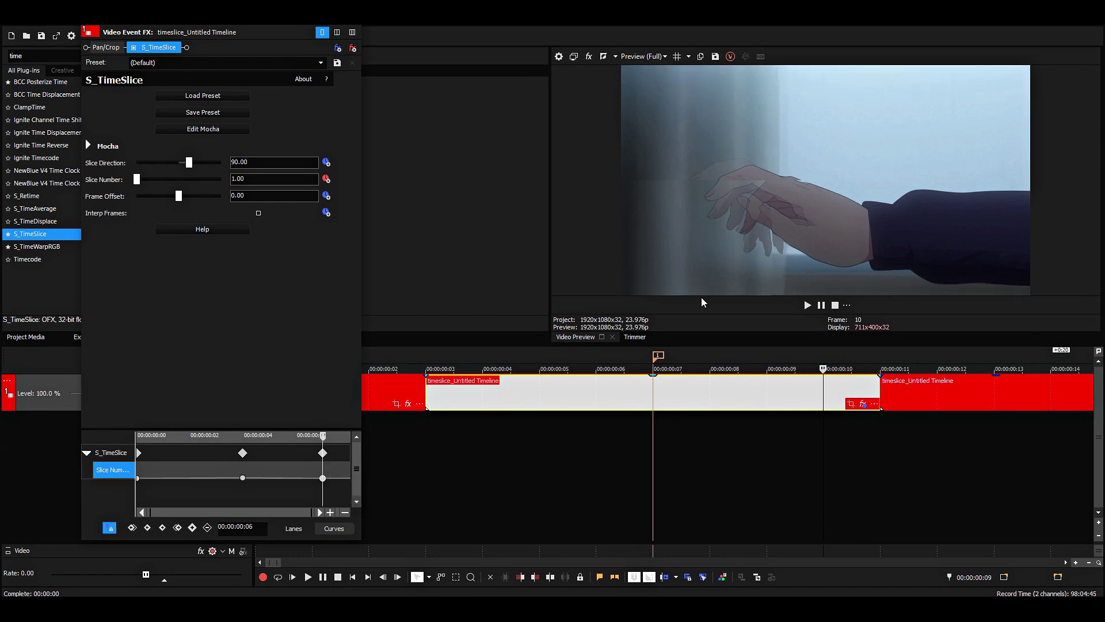
# - Select the first two Slice Number keyframes and play the slice effect from the start of the middle event
pyautogui.moveTo(298, 462); pyautogui.dragTo(131, 485)
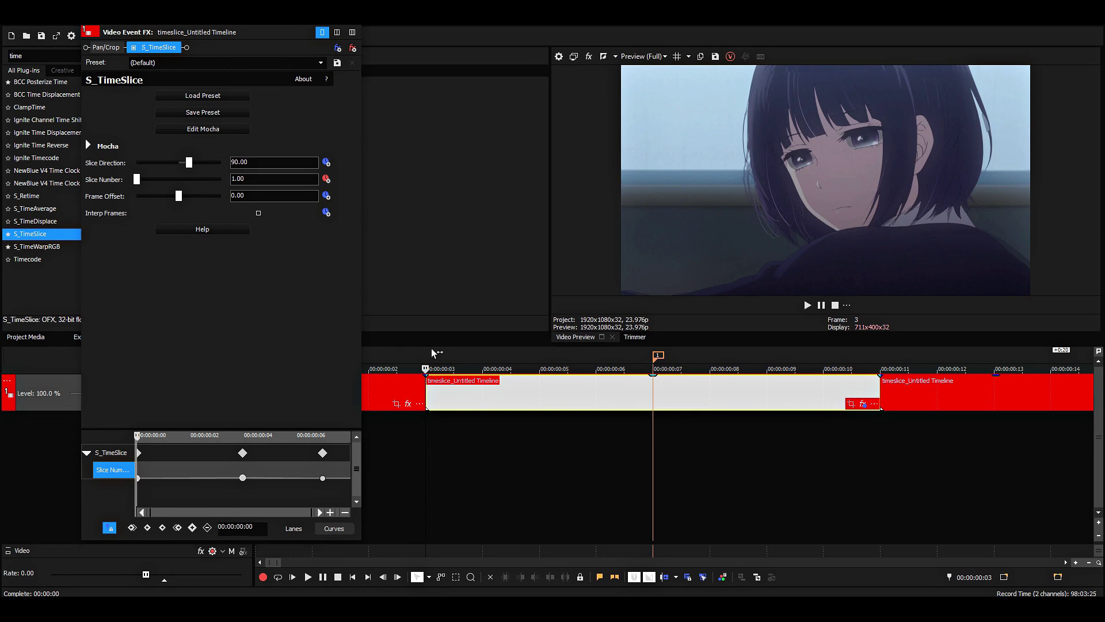
pyautogui.press('space')
pyautogui.press('space')
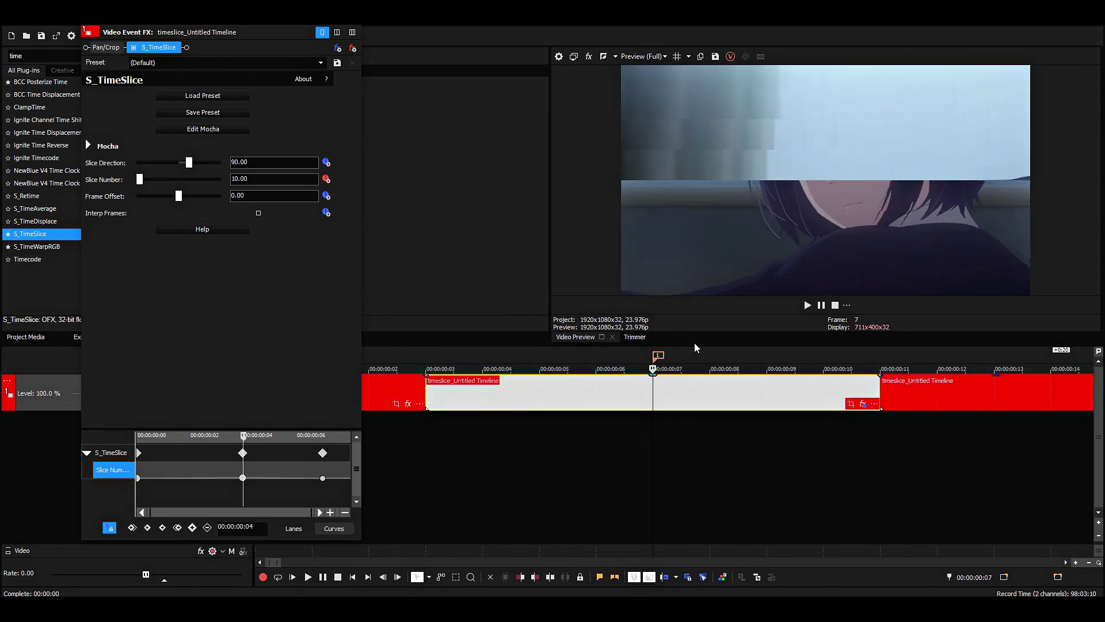
# - Enable Interp Frames for the S_TimeSlice effect and play the transition from the start of the middle event
pyautogui.press('Left')
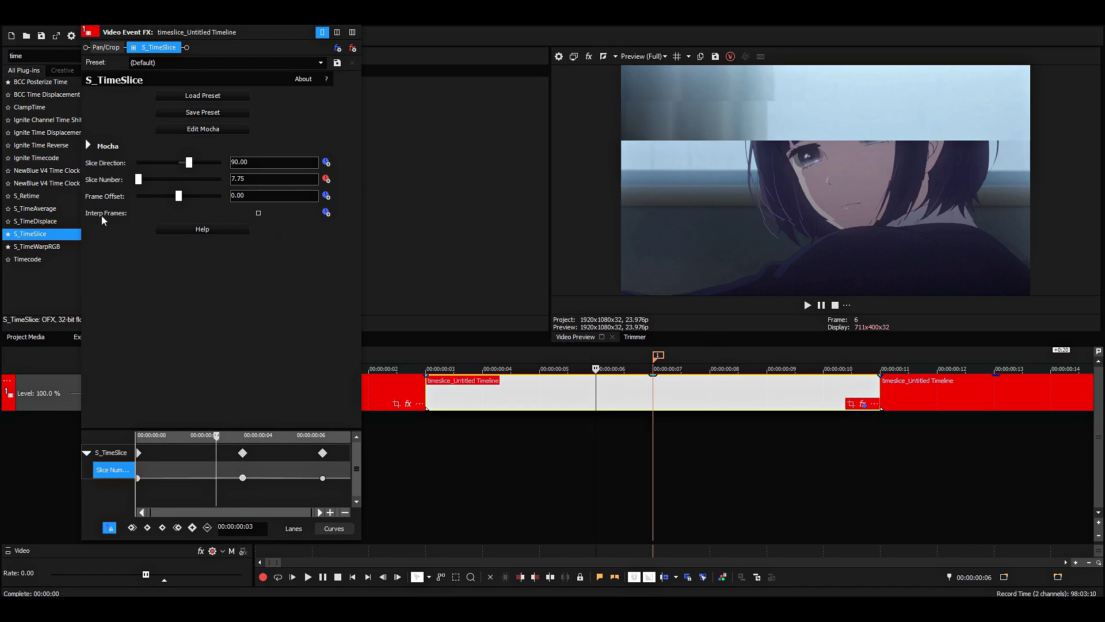
pyautogui.click(258, 213)
pyautogui.click(429, 351)
pyautogui.press('space')
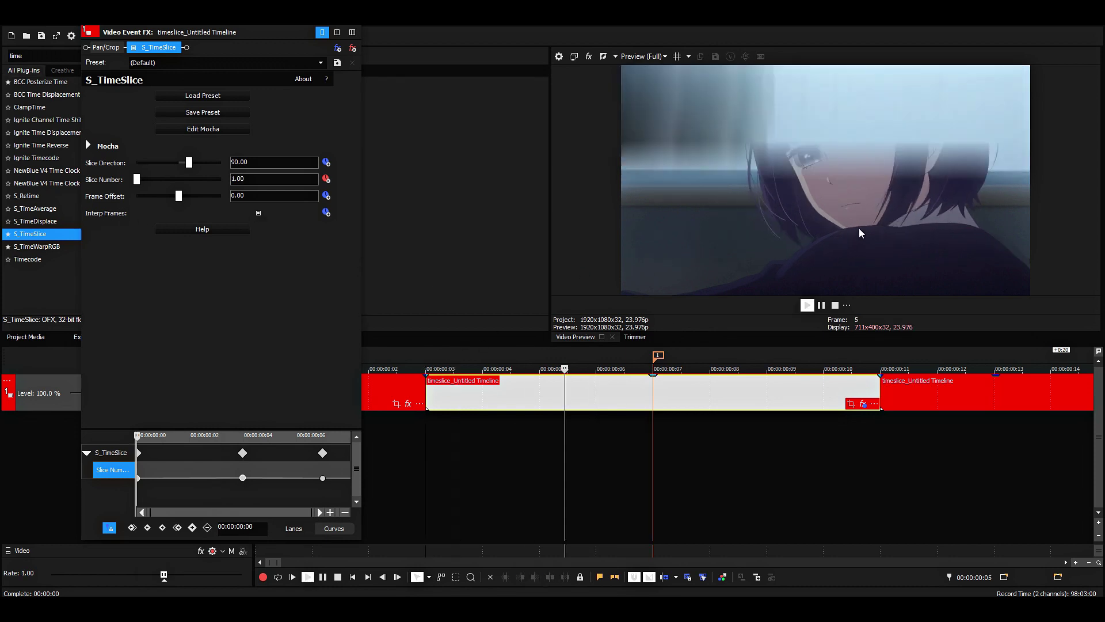
pyautogui.press('space')
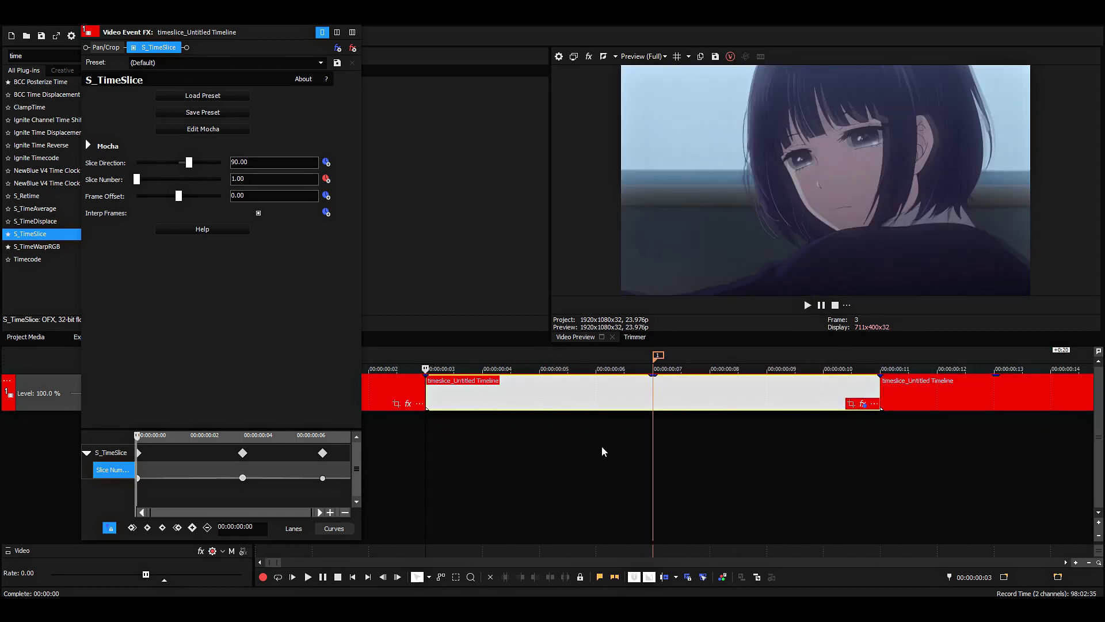
# - Step through the interpolated frames on both sides of the marker and replay the transition
pyautogui.click(602, 447)
pyautogui.press('Right')
pyautogui.press('Right')
pyautogui.press('Right')
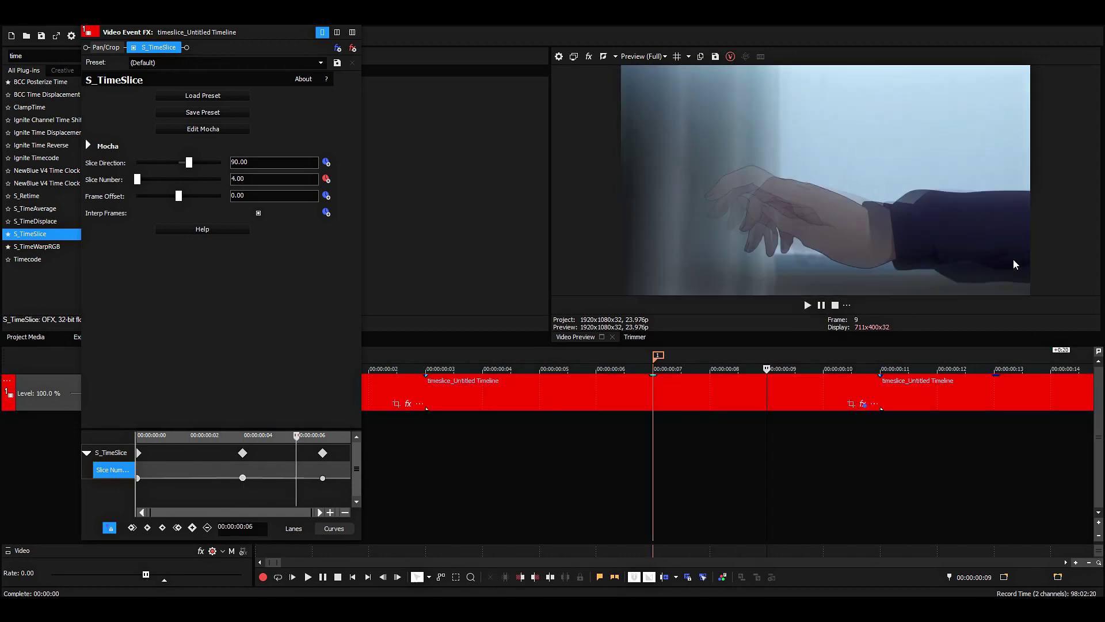
pyautogui.press('space')
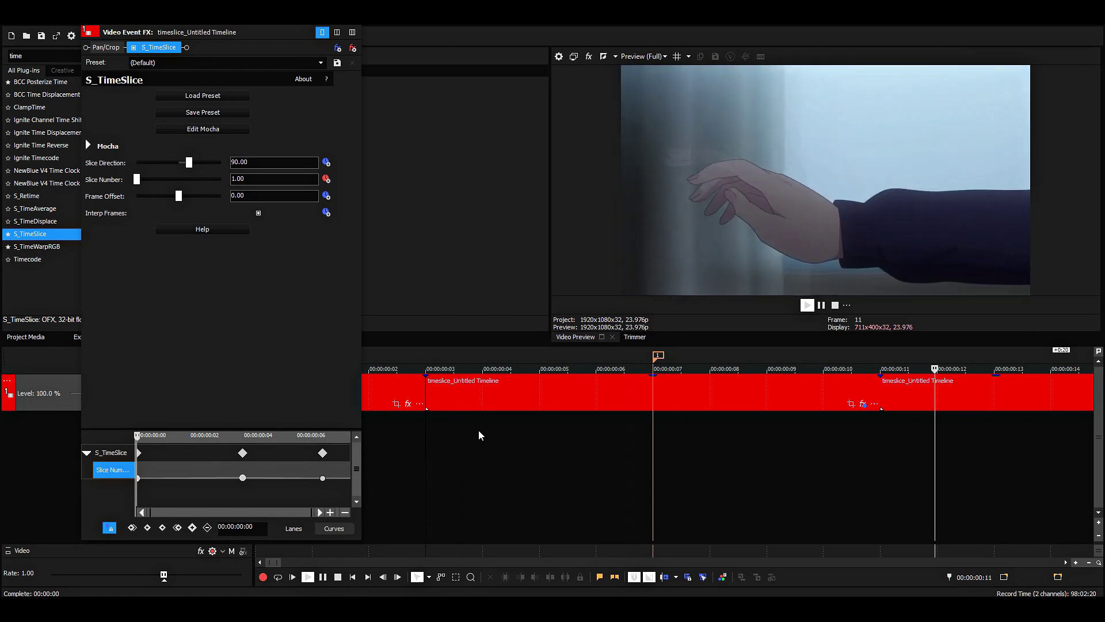
pyautogui.press('space')
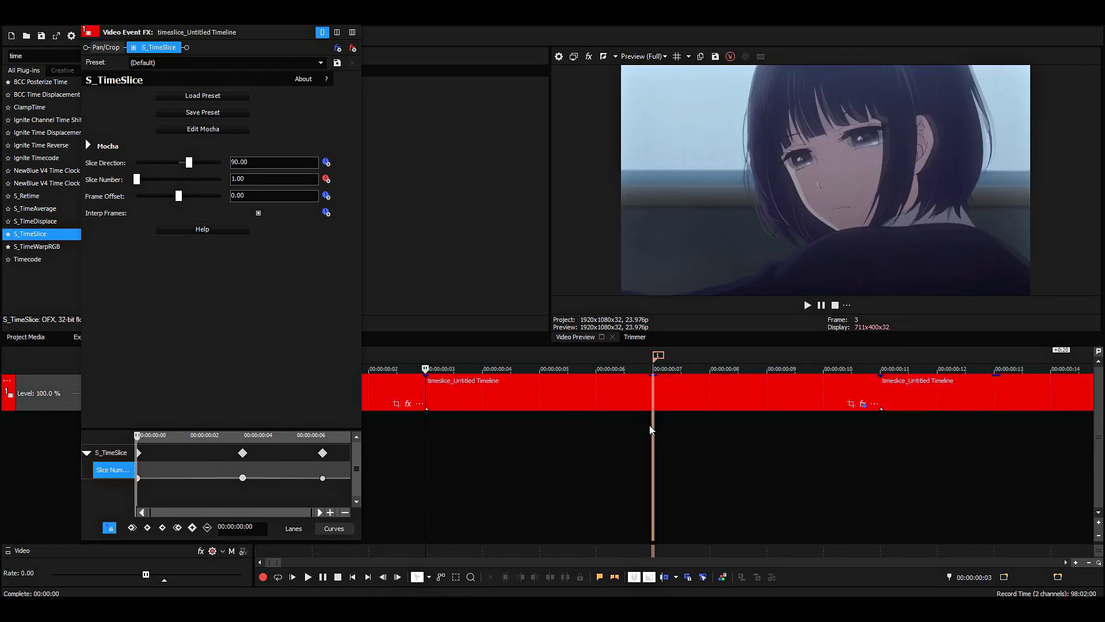
# - Set Slice Direction to -90 and replay the transition from the start of the middle event
pyautogui.click(650, 429)
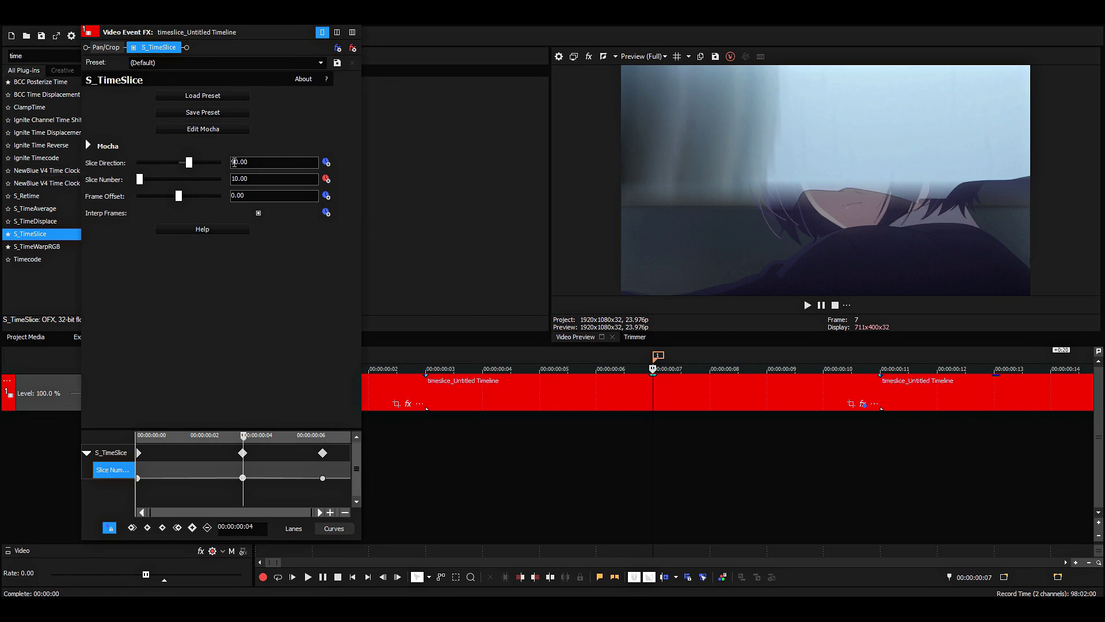
pyautogui.press('Return')
pyautogui.click(442, 427)
pyautogui.press('space')
pyautogui.press('space')
pyautogui.press('space')
pyautogui.press('space')
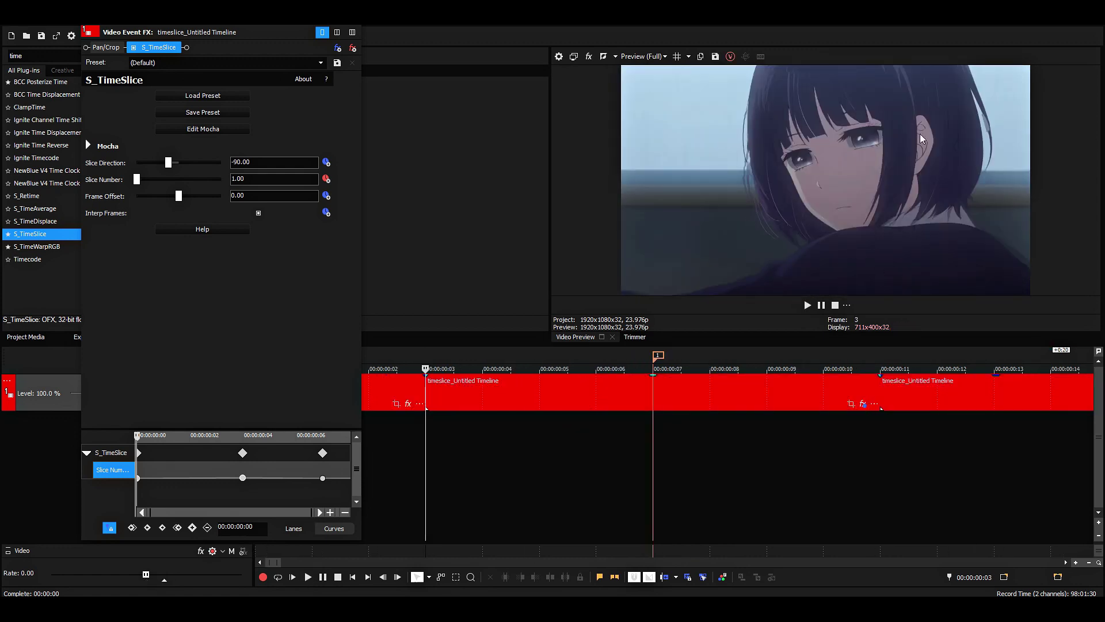
pyautogui.press('space')
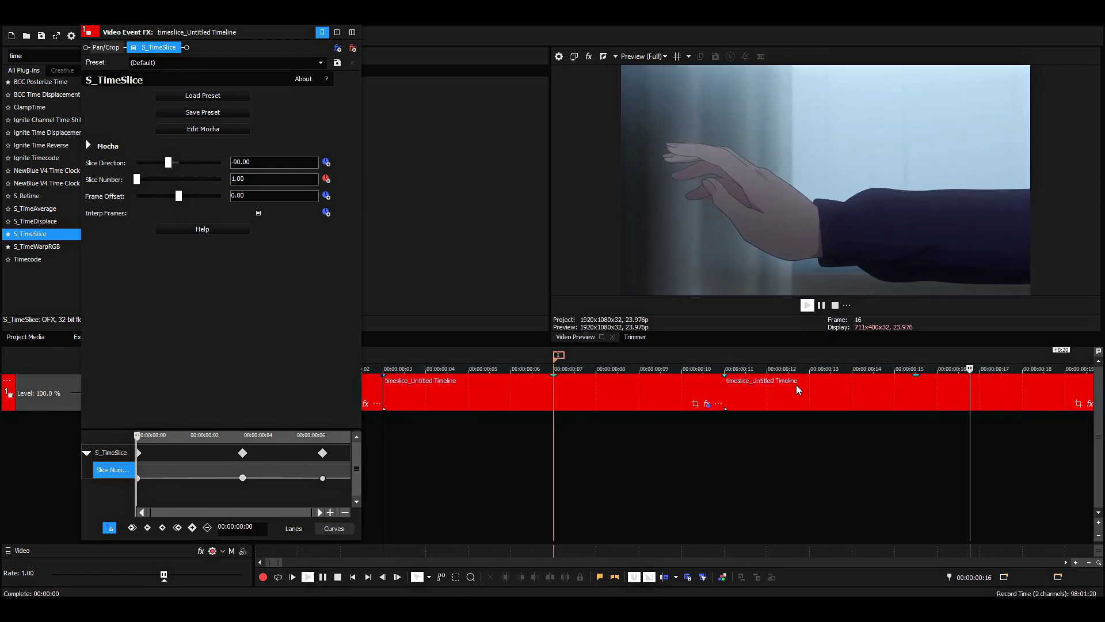
pyautogui.press('space')
# - Close the effect settings and open the nested timeline behind the middle event
pyautogui.click(351, 18)
pyautogui.scroll(-2, 707, 432)
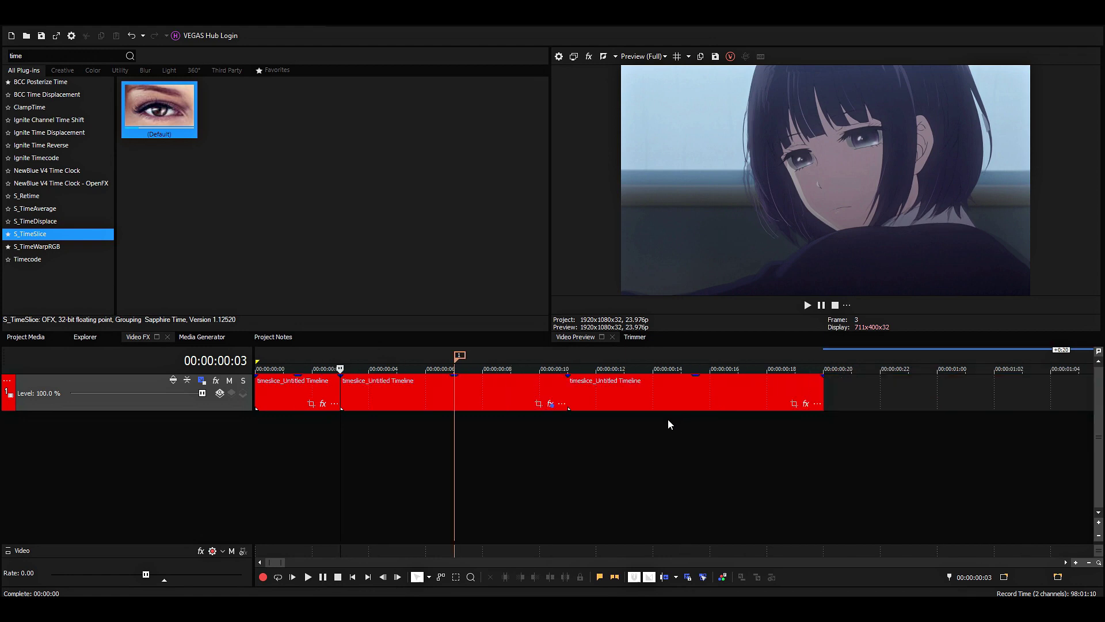
pyautogui.click(511, 400)
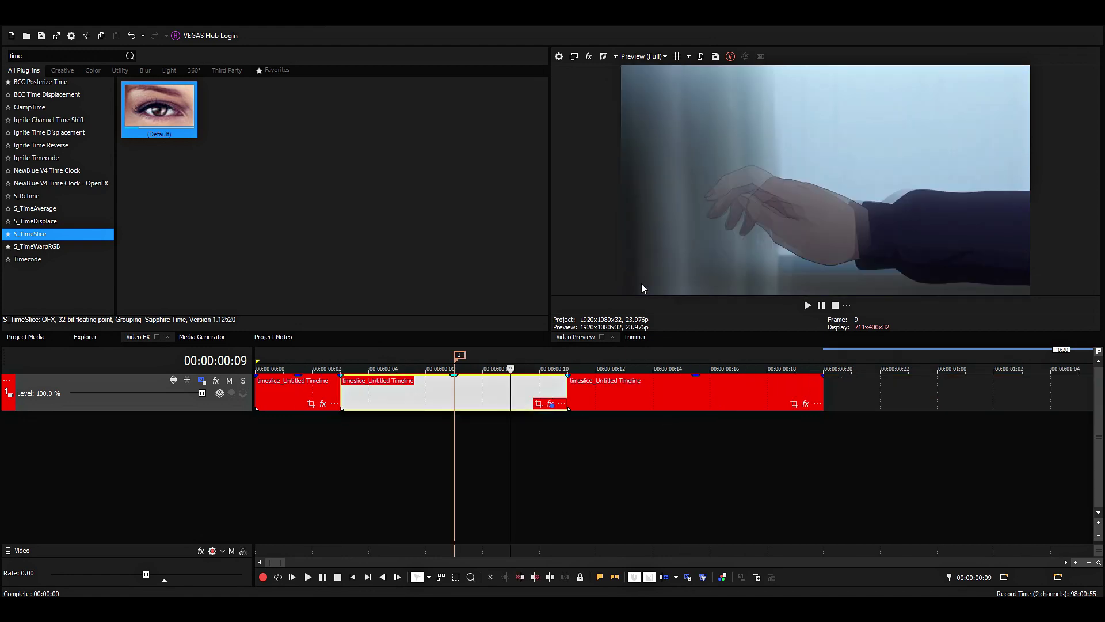
pyautogui.scroll(-1, 580, 421)
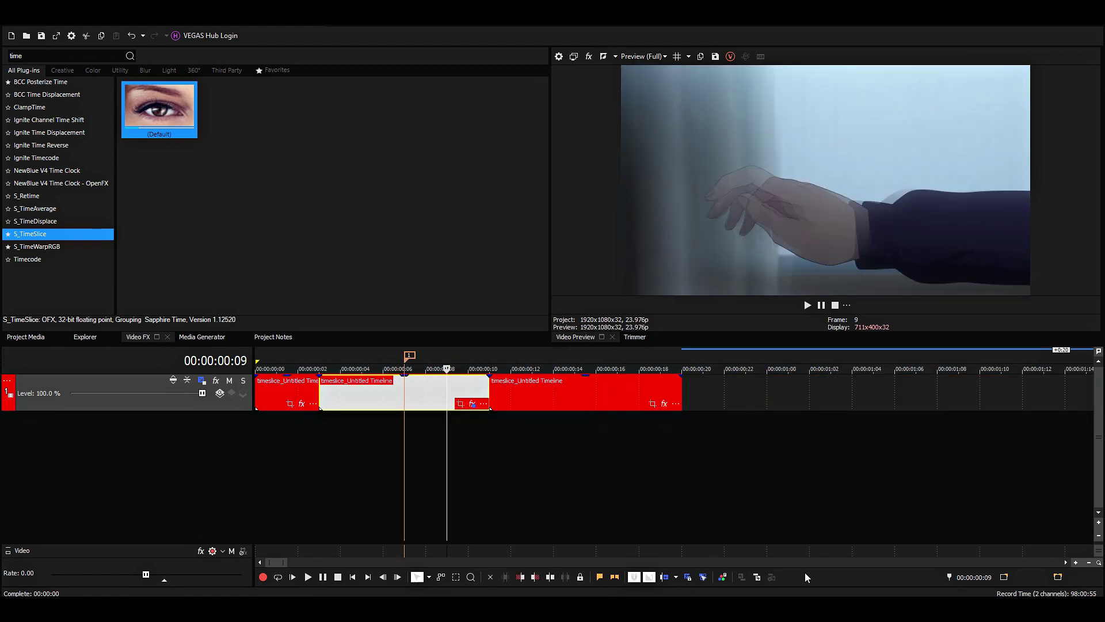
pyautogui.click(757, 577)
# - Play the two clips in the nested timeline to review the motion around the cut
pyautogui.click(403, 427)
pyautogui.press('space')
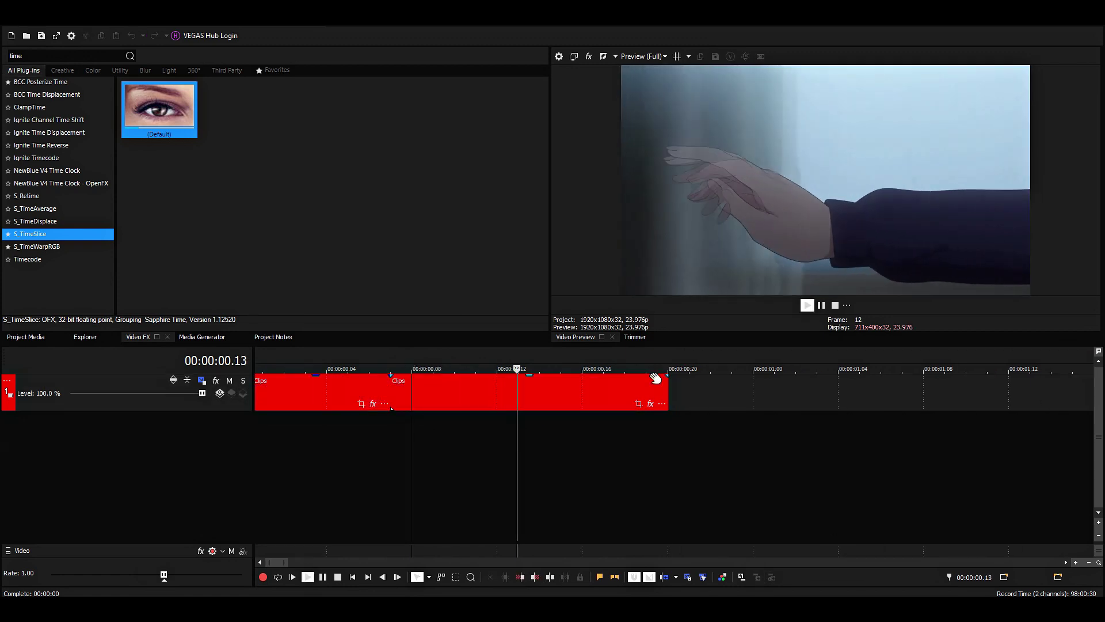
pyautogui.press('space')
pyautogui.click(283, 436)
pyautogui.press('space')
pyautogui.press('space')
# - Find S_BlurMoCurves with the search term "moc" and apply its Reflect preset to the second clip
pyautogui.click(433, 396)
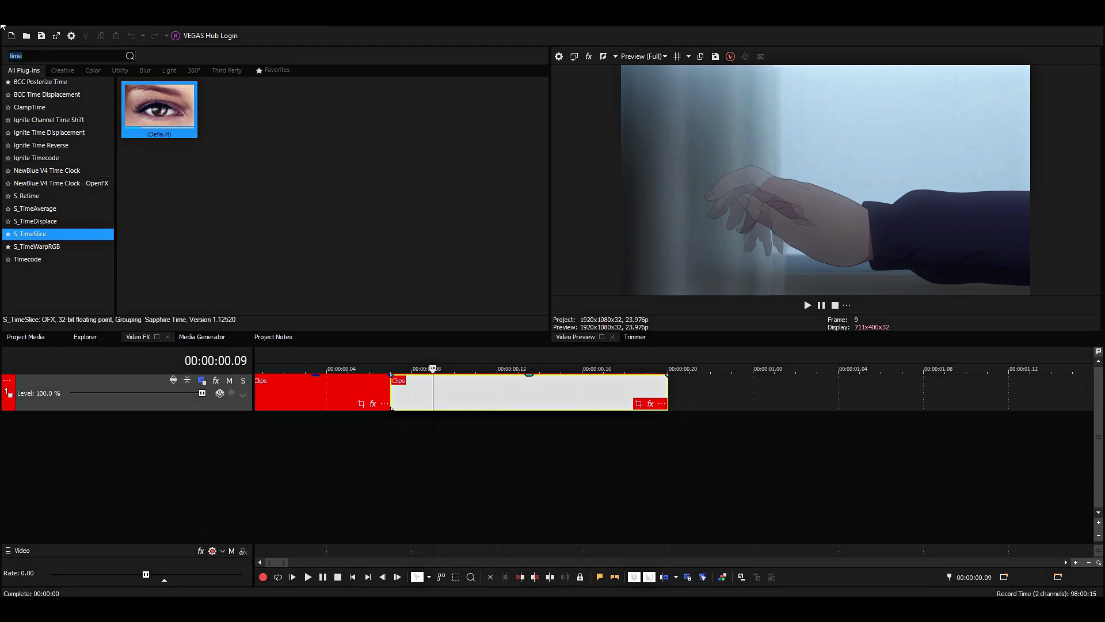
pyautogui.write('moc')
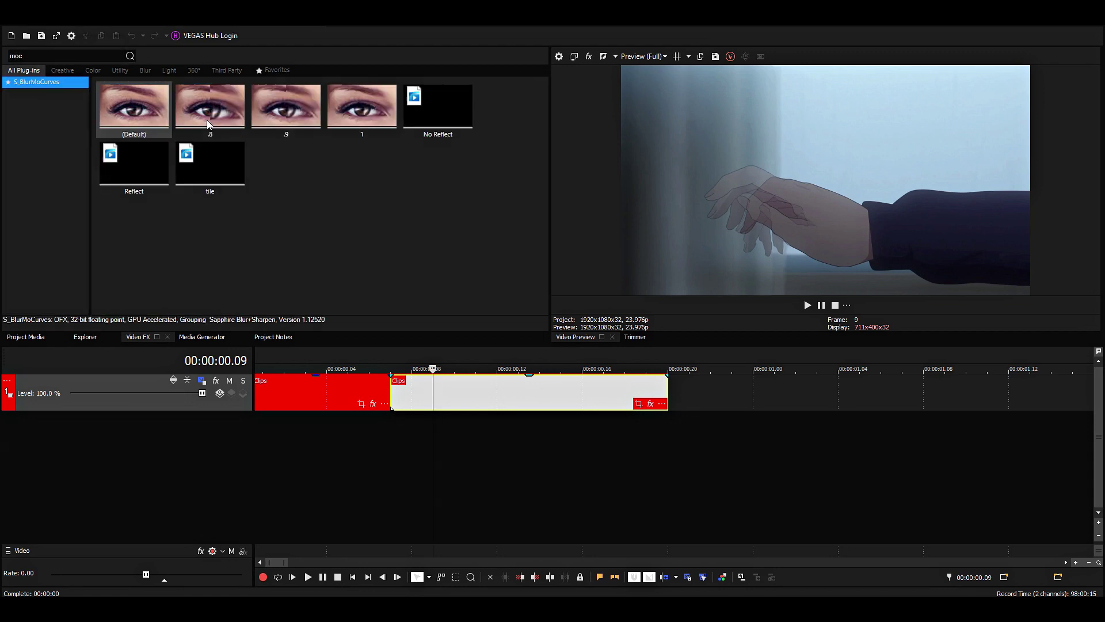
pyautogui.click(452, 397)
pyautogui.click(141, 183)
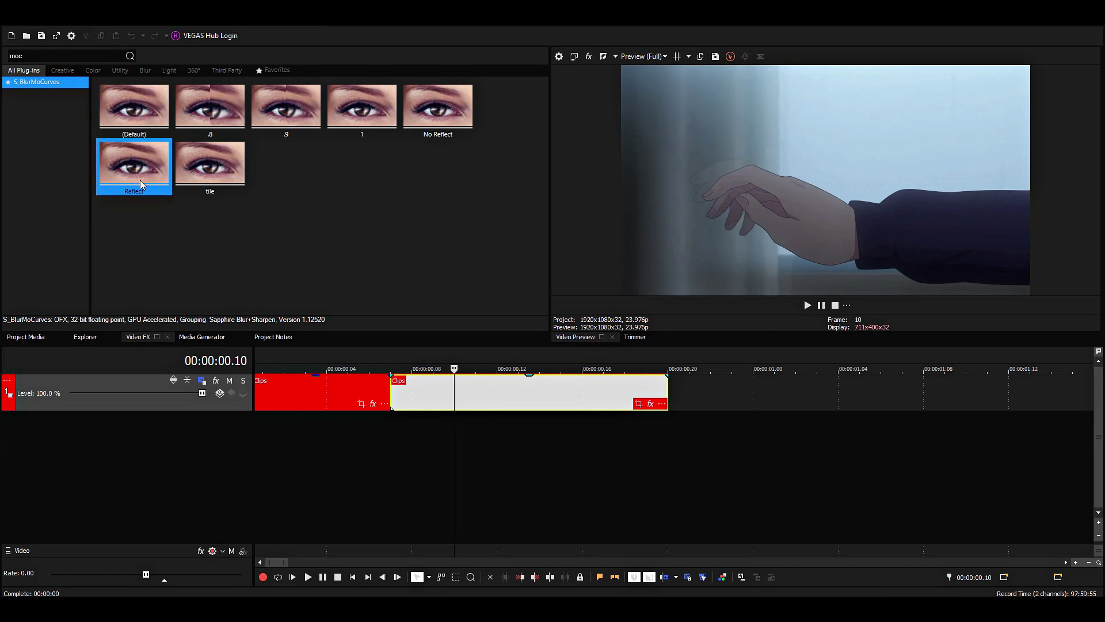
pyautogui.moveTo(490, 401); pyautogui.dragTo(491, 401)
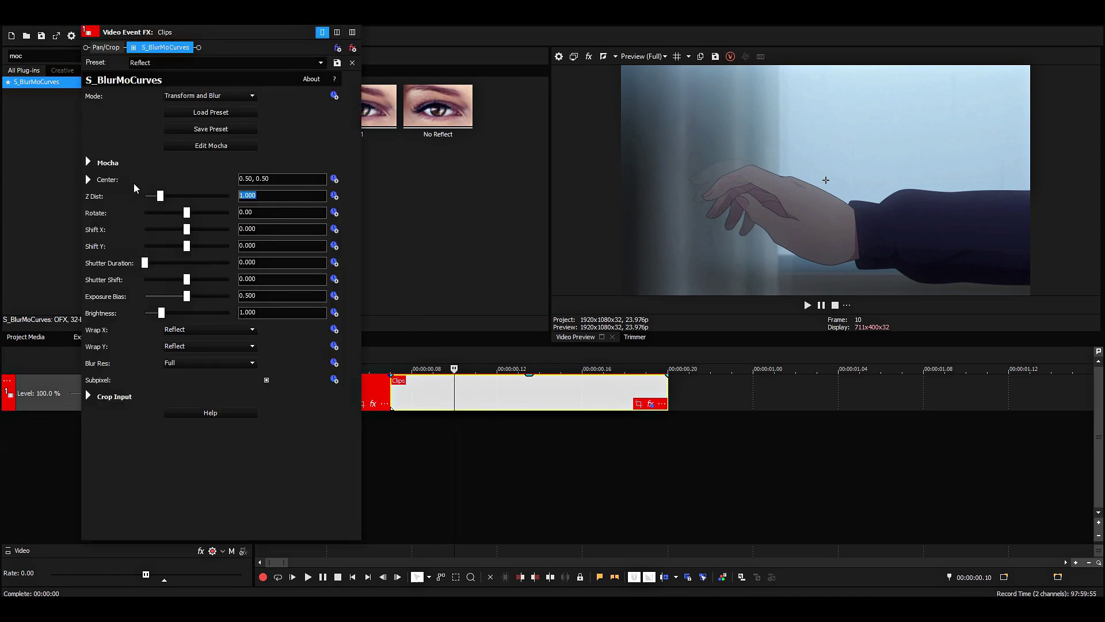
# - Set Z Dist to 0.2, enable its animation and select the keyframe at the start of the second clip
pyautogui.write('0.2')
pyautogui.click(335, 195)
pyautogui.click(137, 478)
# - Add a Z Dist keyframe of 0.6 two frames into the second clip, at 00:00:00.02
pyautogui.press('Right')
pyautogui.press('Right')
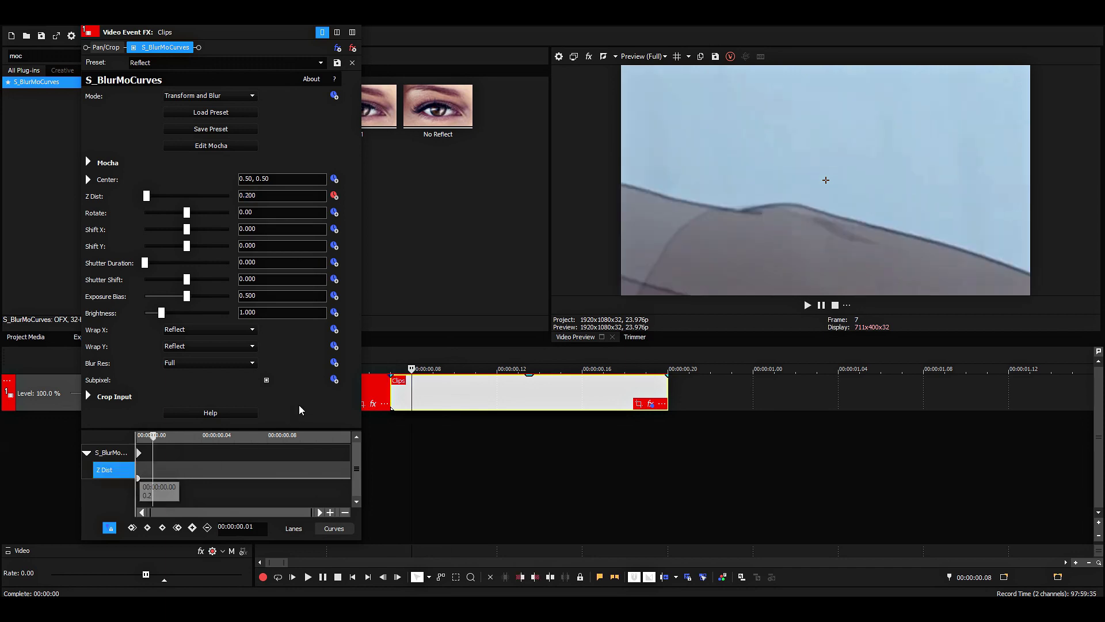
pyautogui.moveTo(257, 196); pyautogui.dragTo(247, 208)
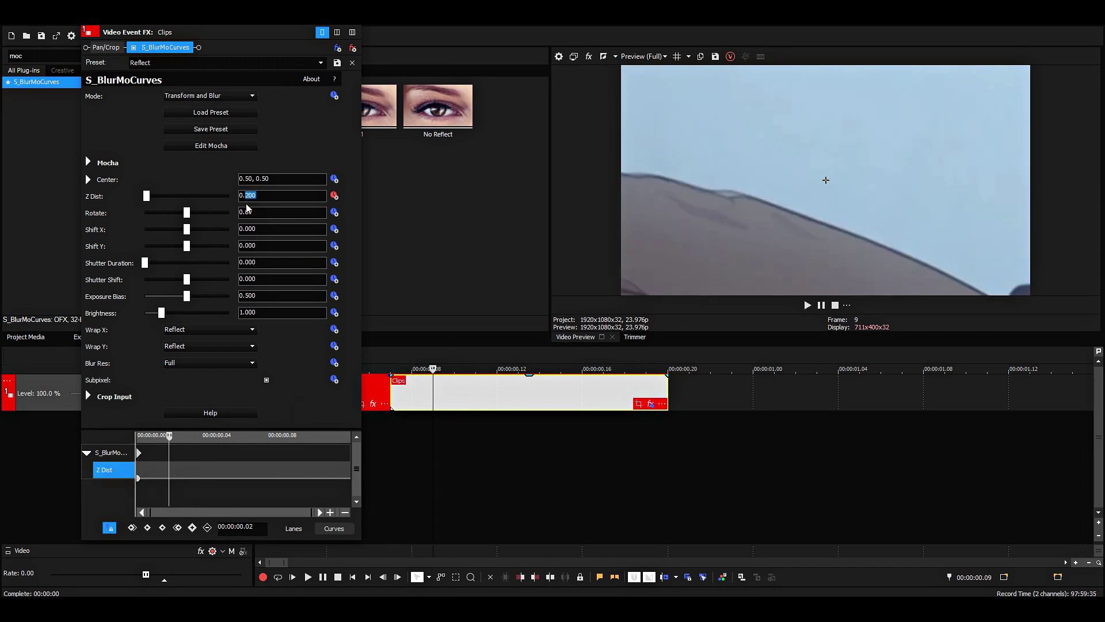
pyautogui.write('6')
pyautogui.press('Return')
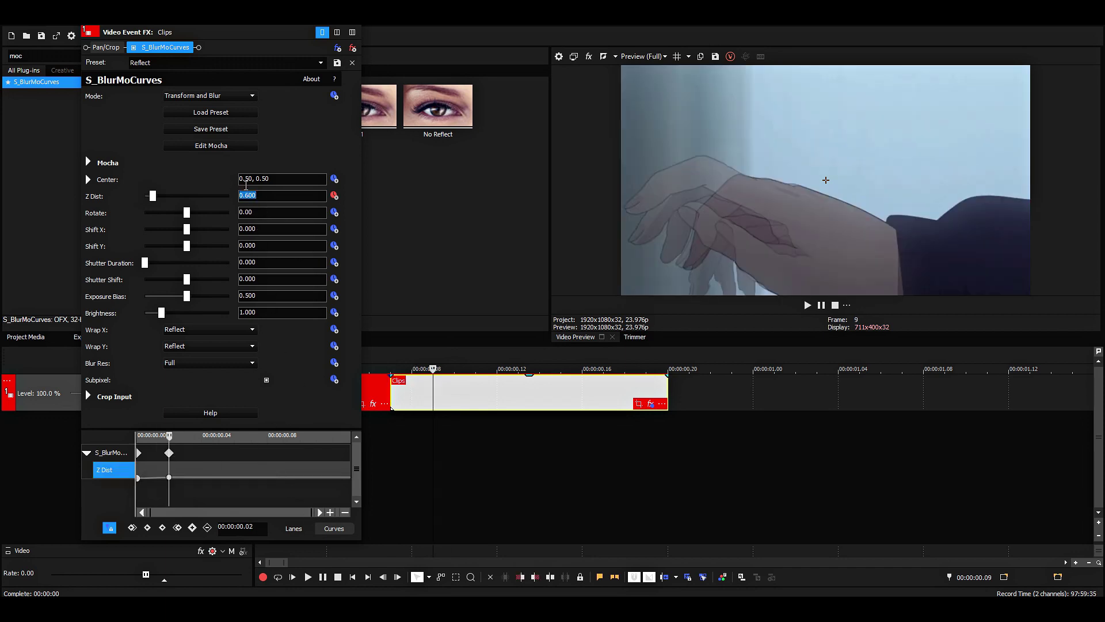
# - Add a keyframe at 00:00:00.12, near the clip's end, with Z Dist reset to its default
pyautogui.moveTo(302, 457); pyautogui.dragTo(405, 424)
pyautogui.press('Left')
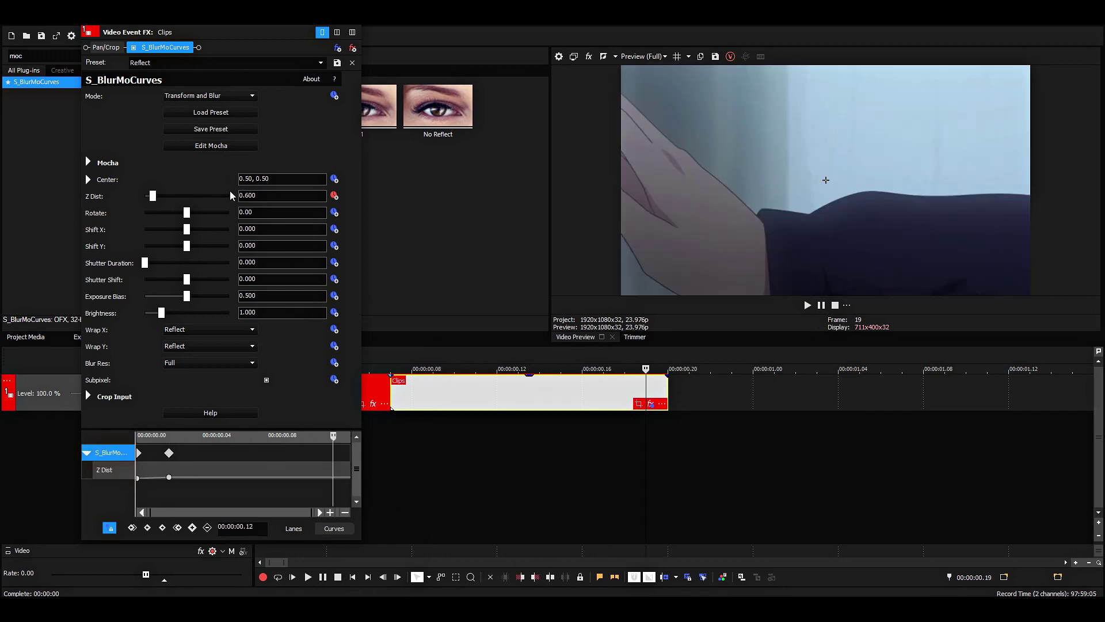
pyautogui.doubleClick(152, 195)
# - Set the interpolation of the first Z Dist keyframe to Fast Fade
pyautogui.click(168, 476)
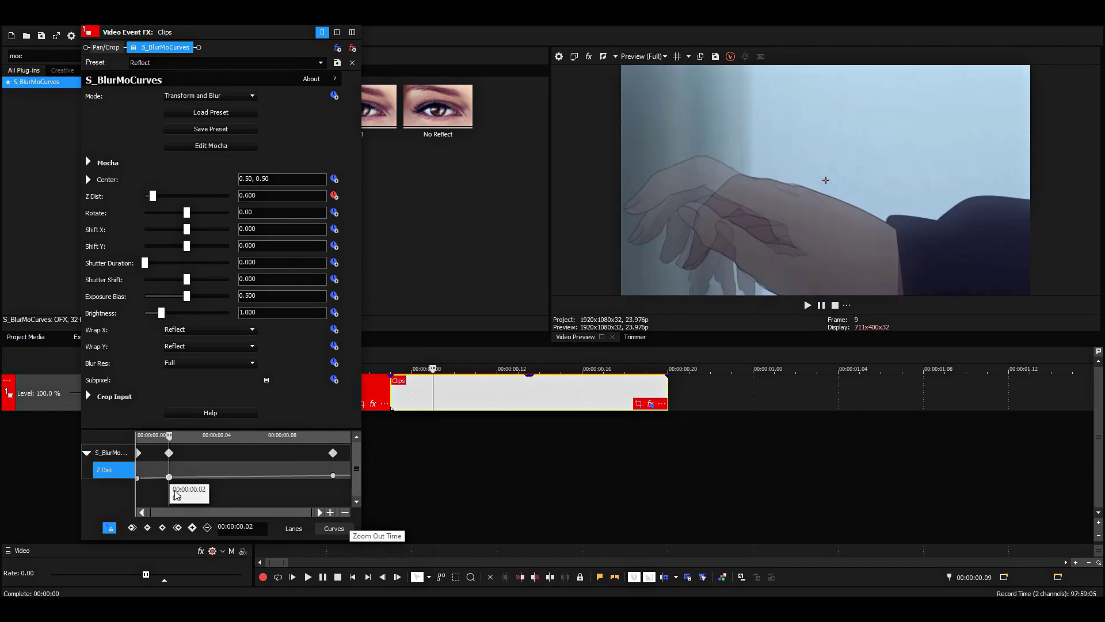
pyautogui.rightClick(137, 478)
pyautogui.click(215, 400)
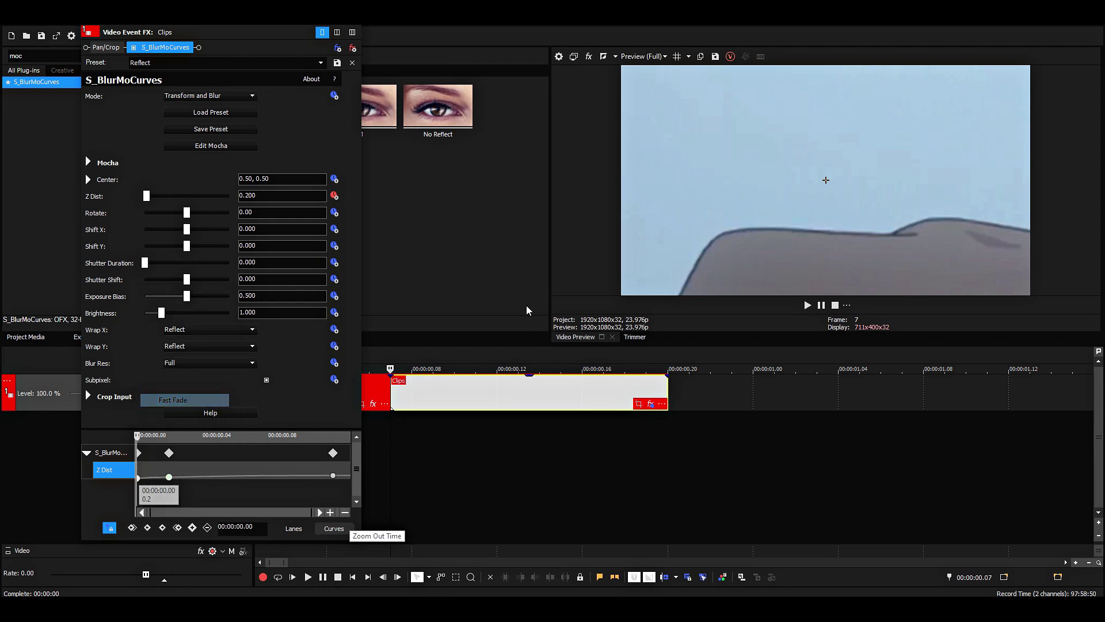
# - Close the effect settings and play the nested timeline across the cut to review the zoom
pyautogui.click(352, 18)
pyautogui.click(334, 475)
pyautogui.press('space')
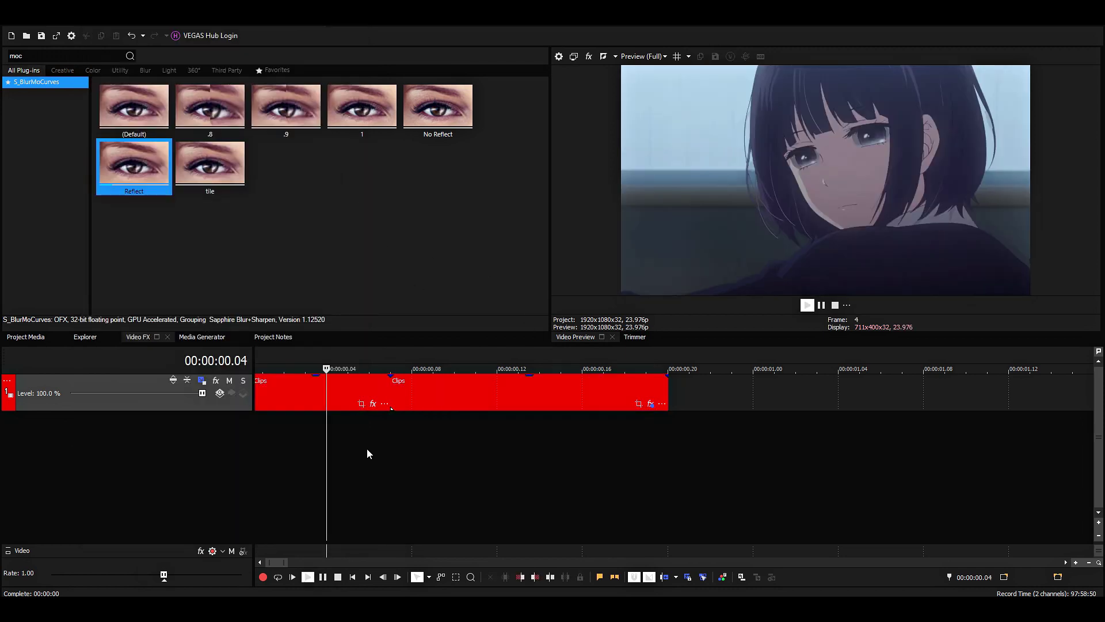
pyautogui.press('space')
pyautogui.press('space')
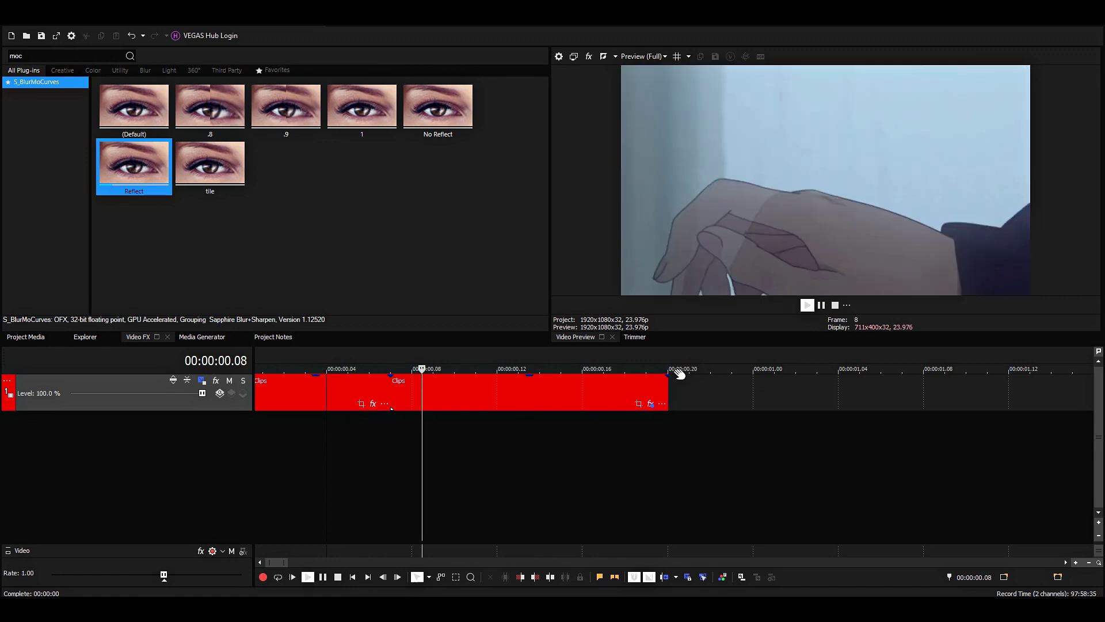
# - Return to the parent timeline and replay the transition from the beginning of the first event
pyautogui.click(473, 392)
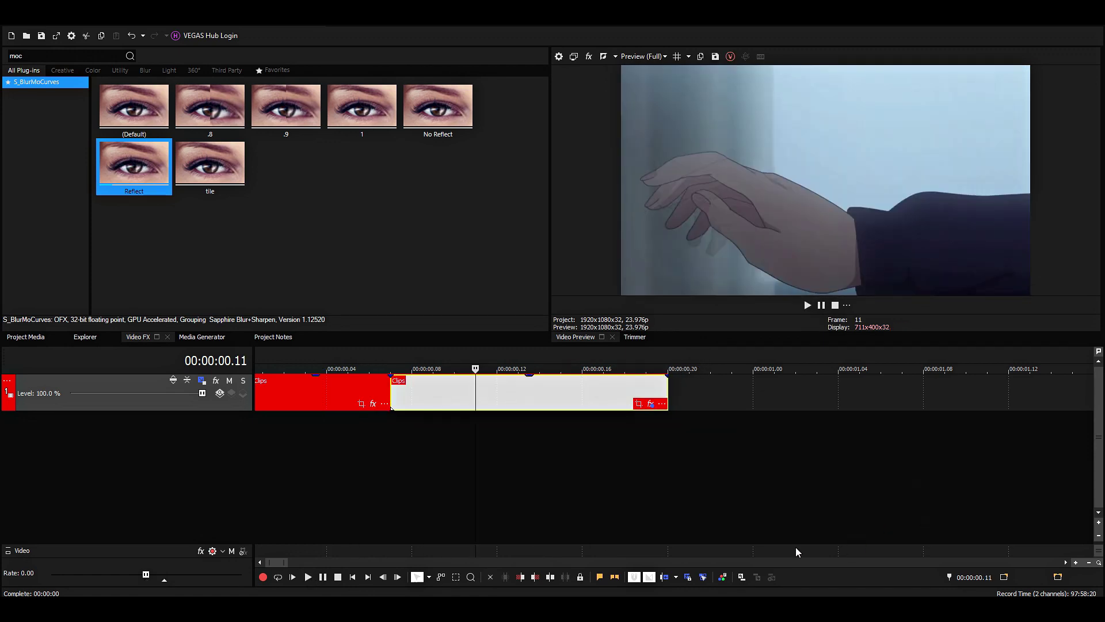
pyautogui.click(741, 576)
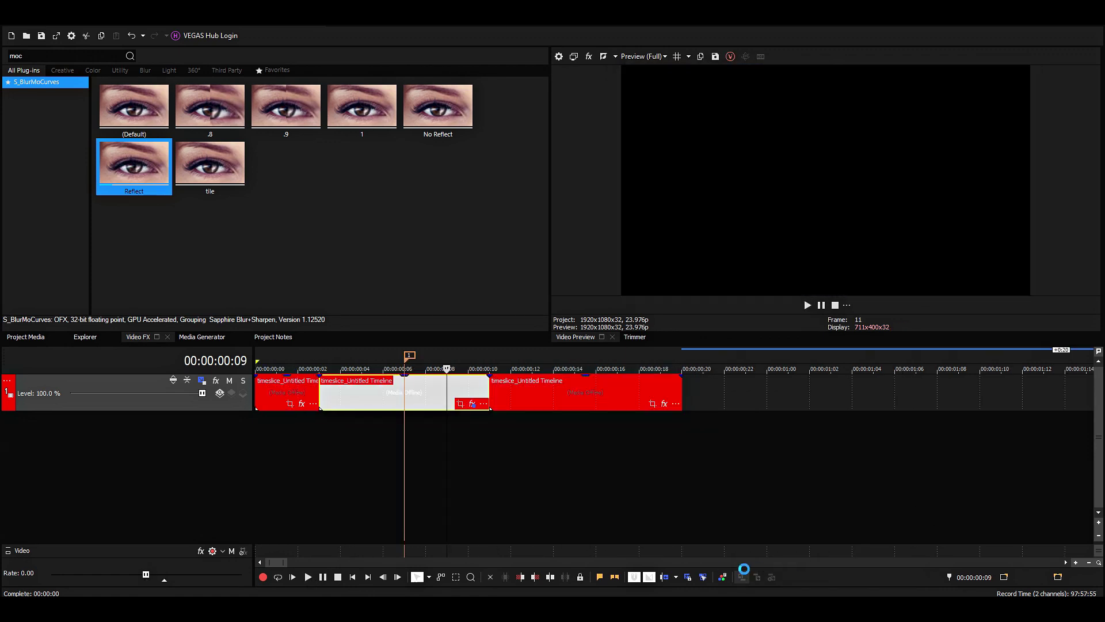
pyautogui.click(257, 446)
pyautogui.press('space')
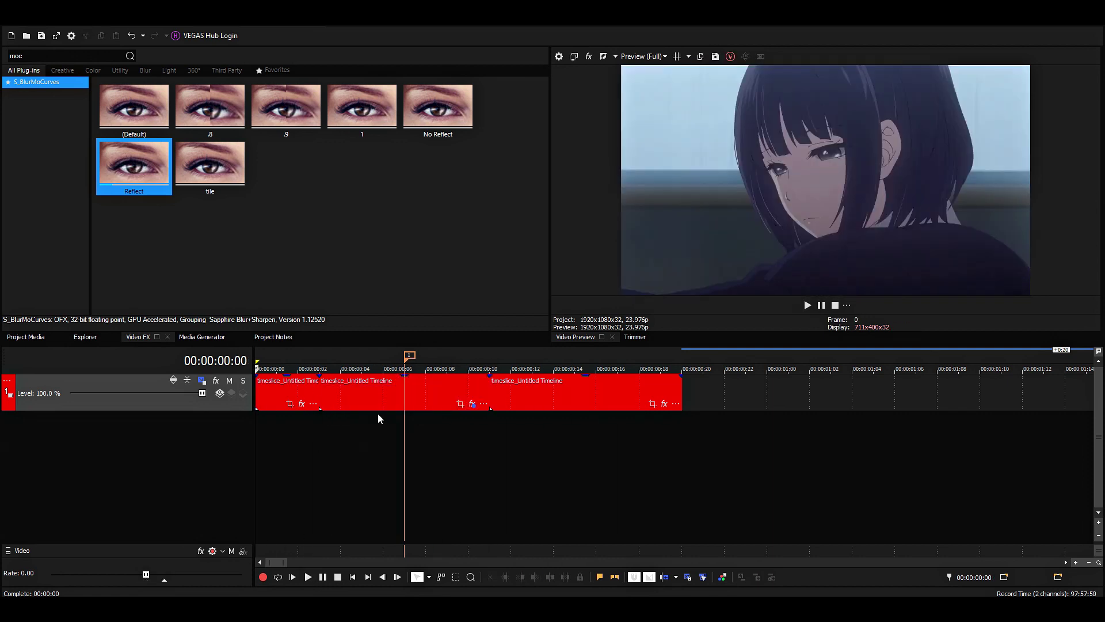
pyautogui.click(340, 431)
pyautogui.press('space')
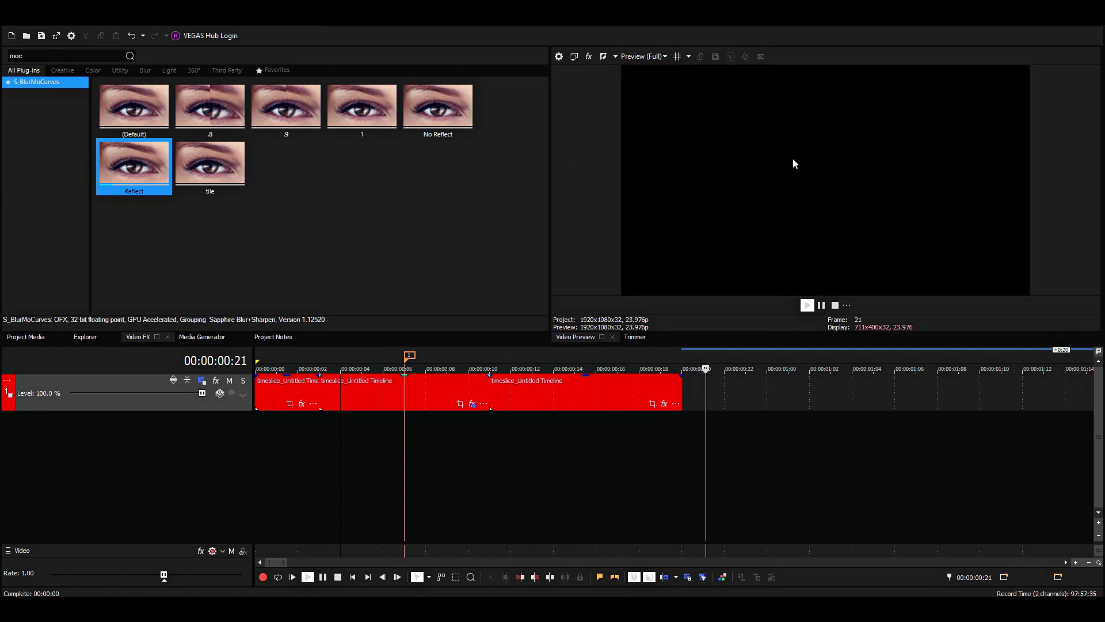
pyautogui.click(262, 421)
pyautogui.press('space')
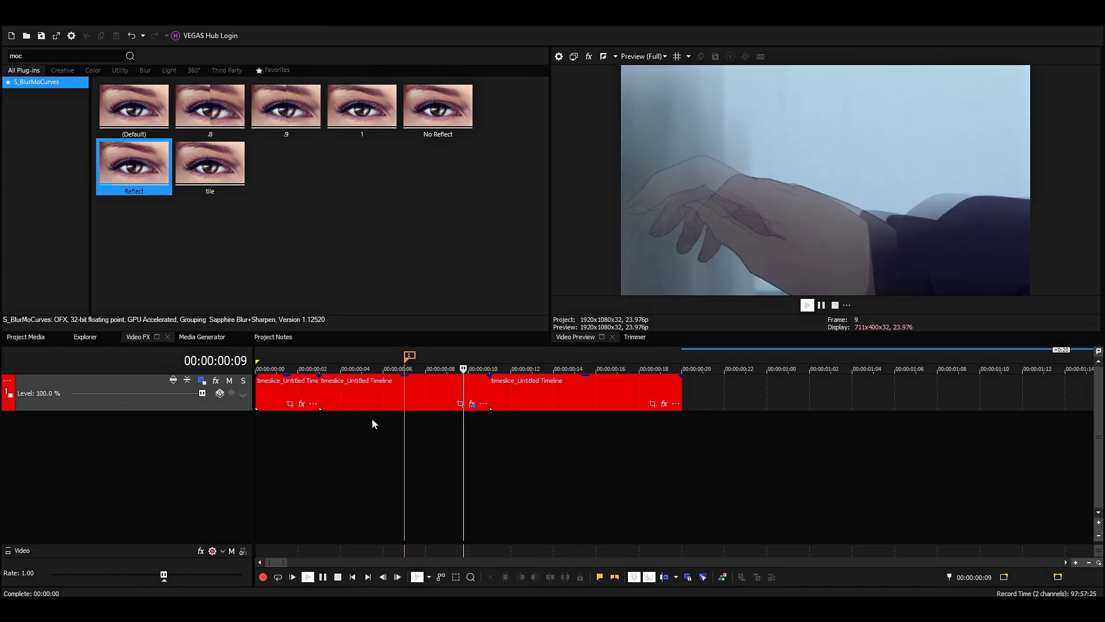
pyautogui.press('space')
# - Select the time range spanning all three events and replay the complete transition several times
pyautogui.moveTo(686, 357); pyautogui.dragTo(257, 362)
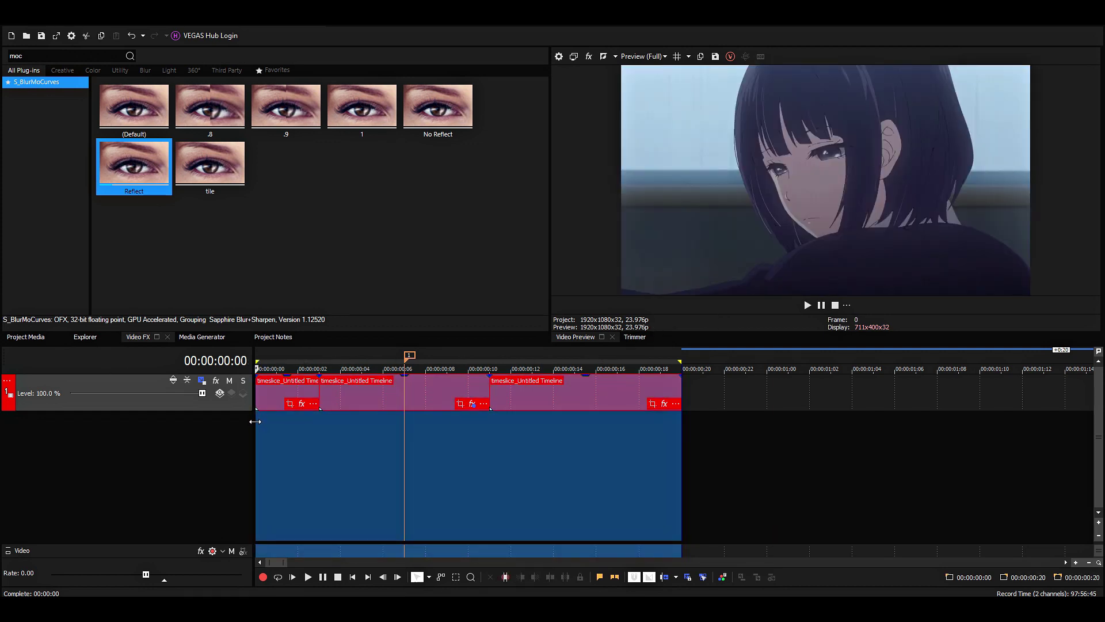
pyautogui.click(557, 394)
pyautogui.press('space')
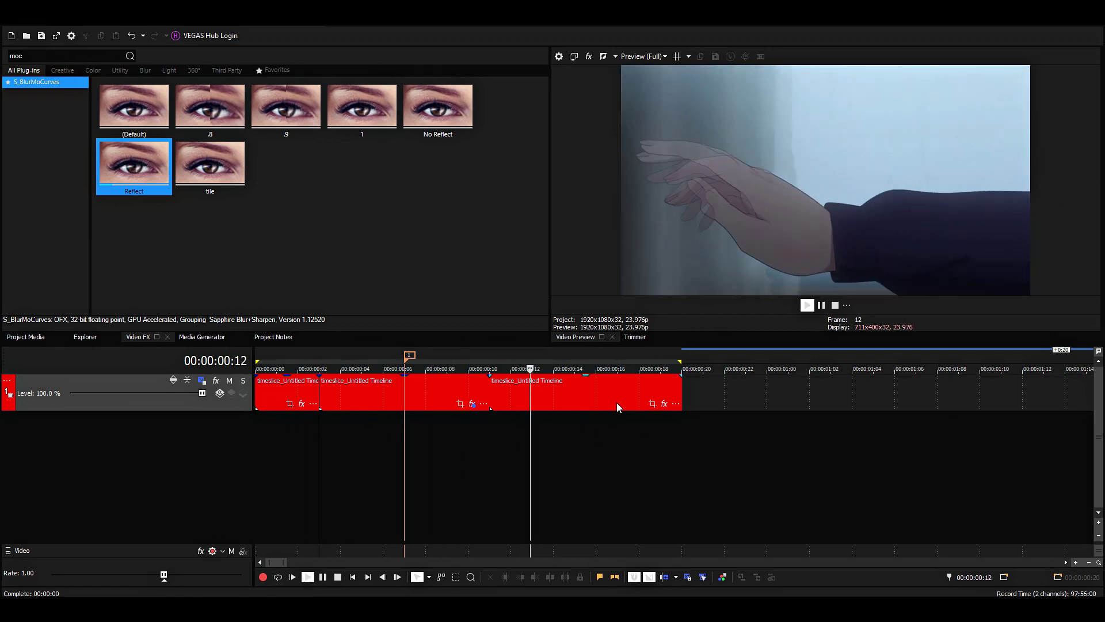
pyautogui.press('space')
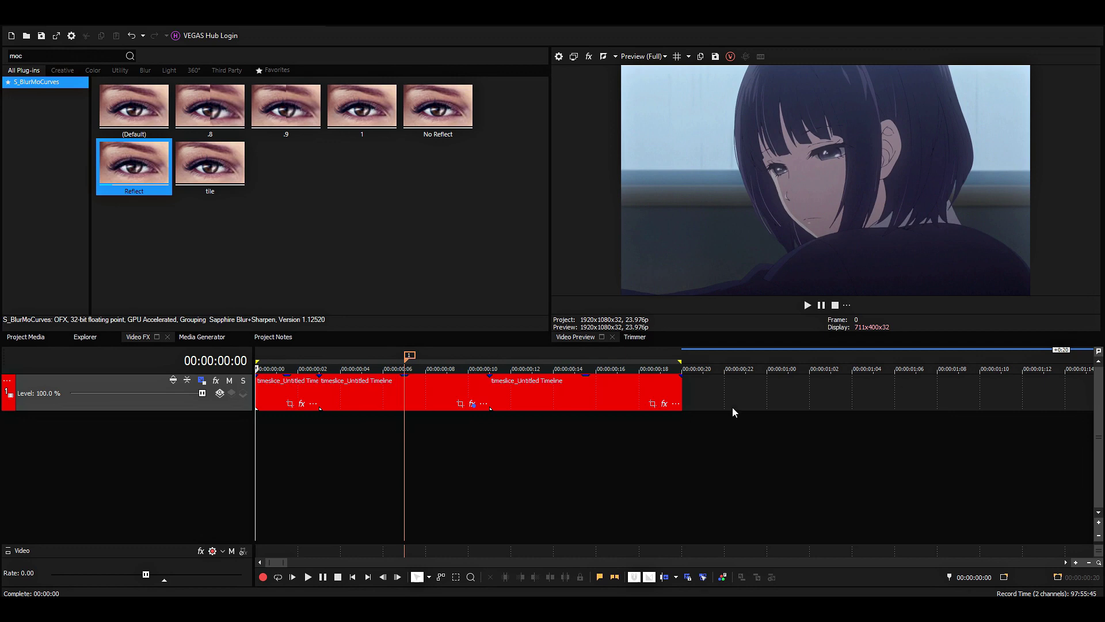
pyautogui.press('space')
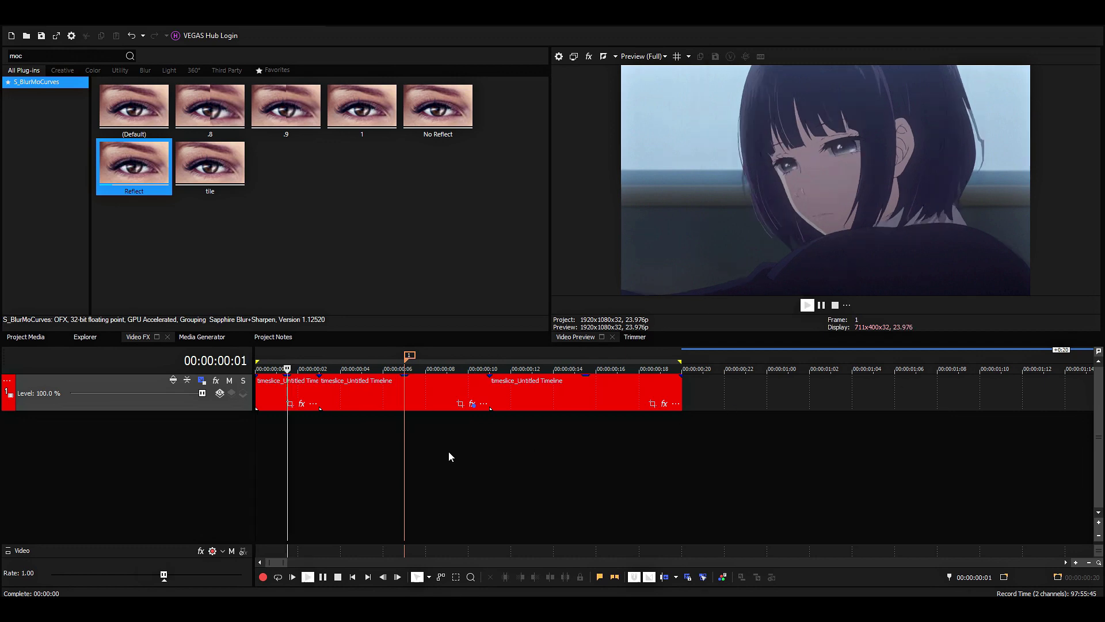
pyautogui.press('space')
pyautogui.press('space')
pyautogui.click(339, 417)
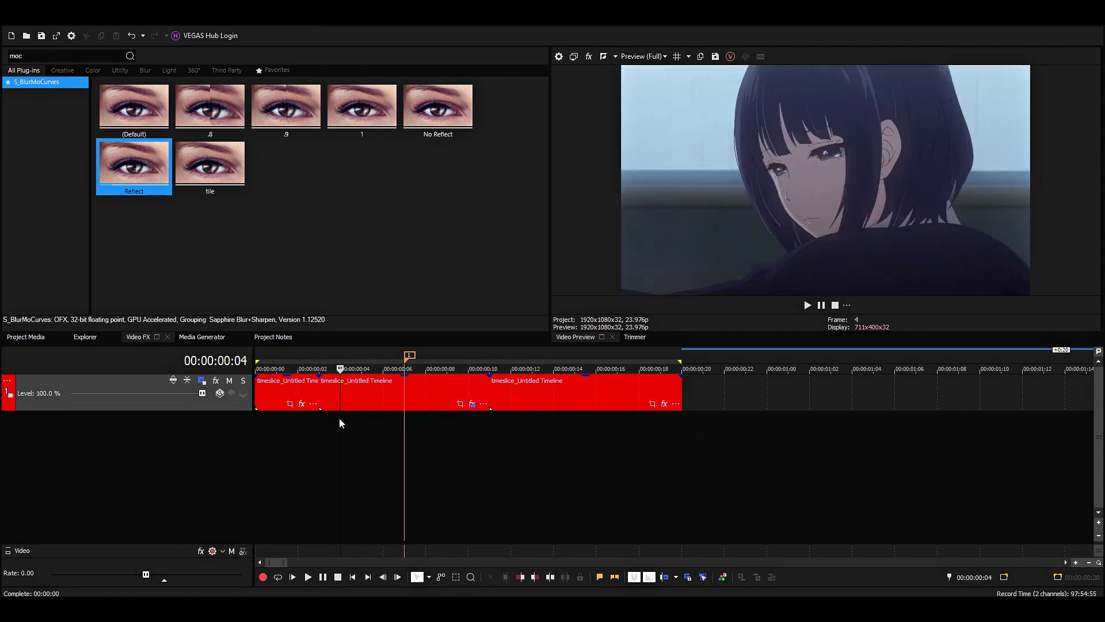
pyautogui.press('space')
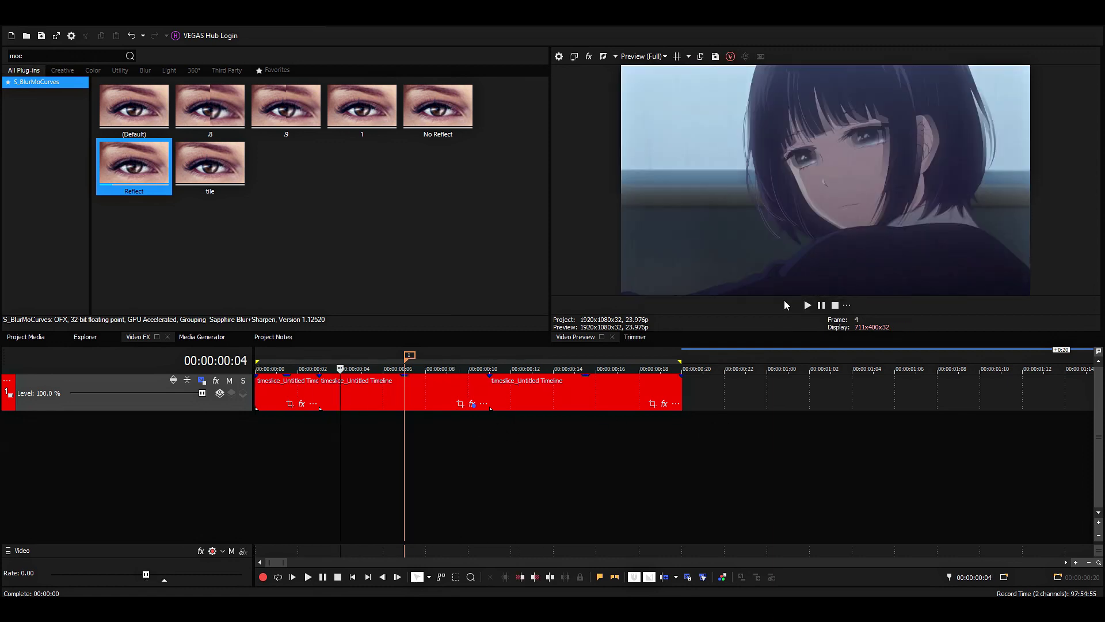